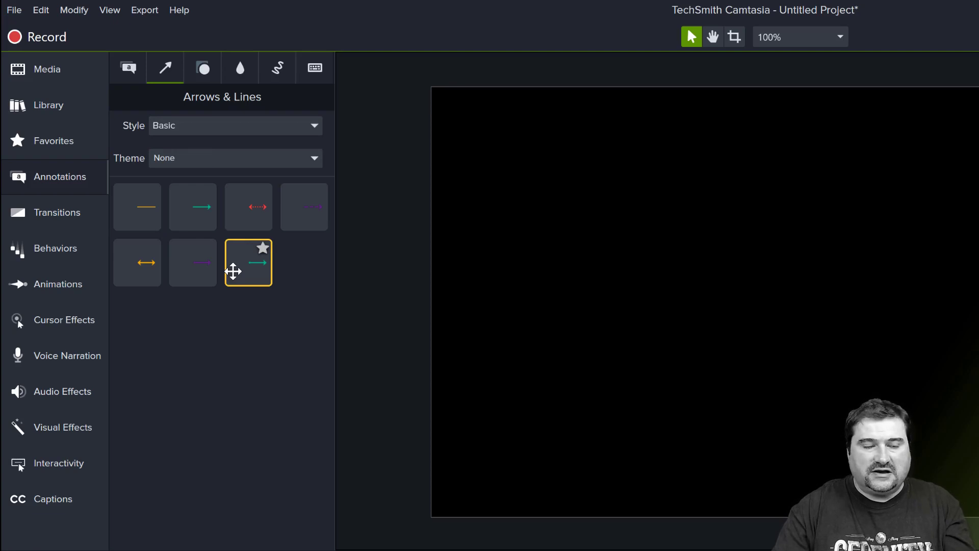
Show the arrows and lines of all styles and look through them
click(222, 134)
click(189, 148)
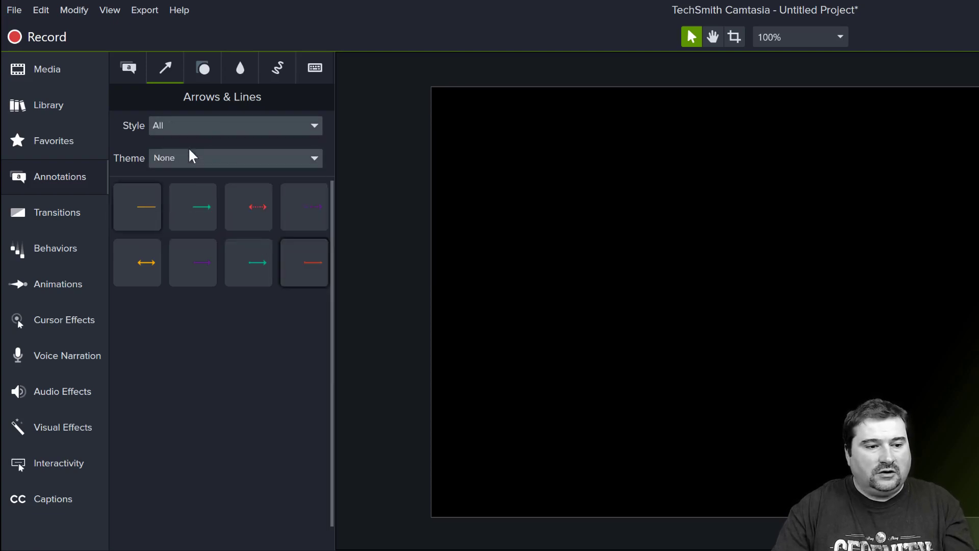
scroll(223, 284, down, 1)
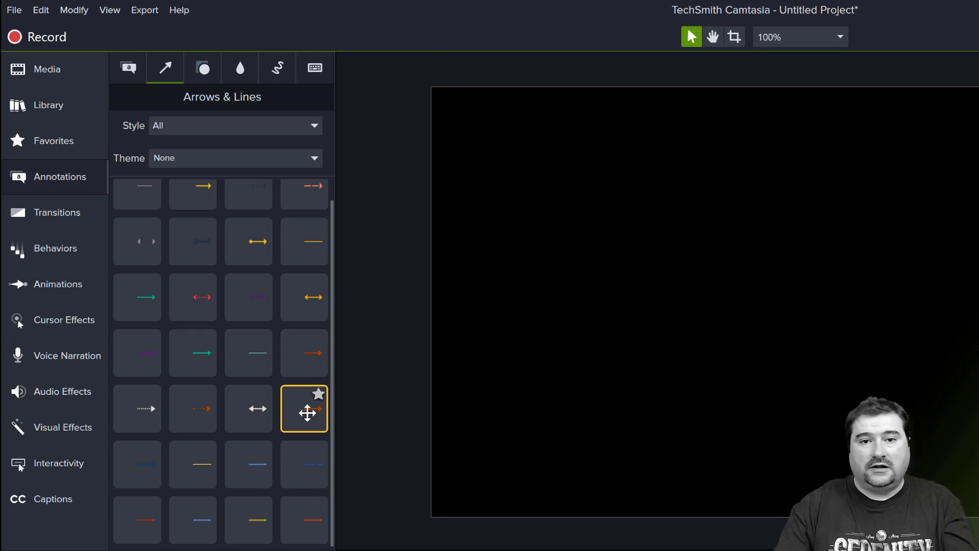
Browse the shape annotations of all styles to see which ready-made shapes are offered
click(206, 68)
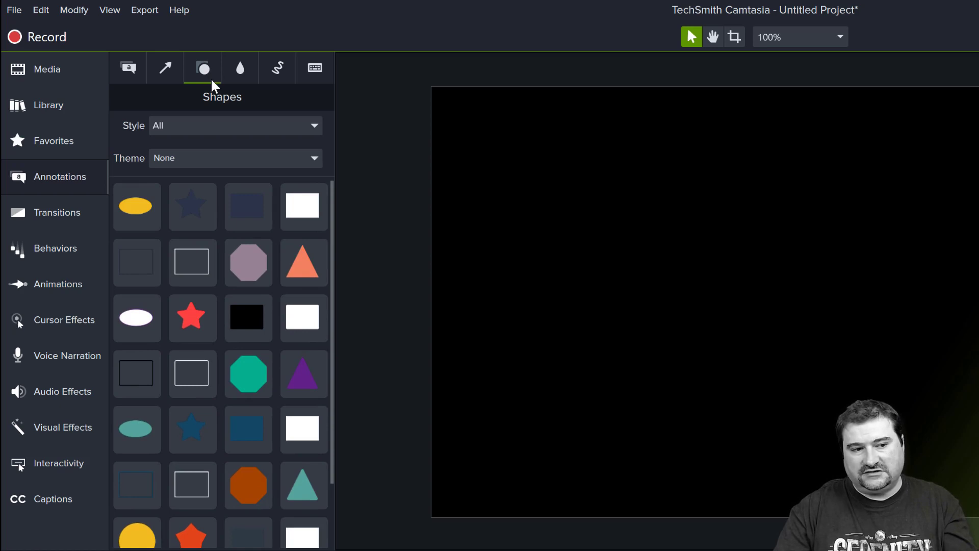
click(205, 127)
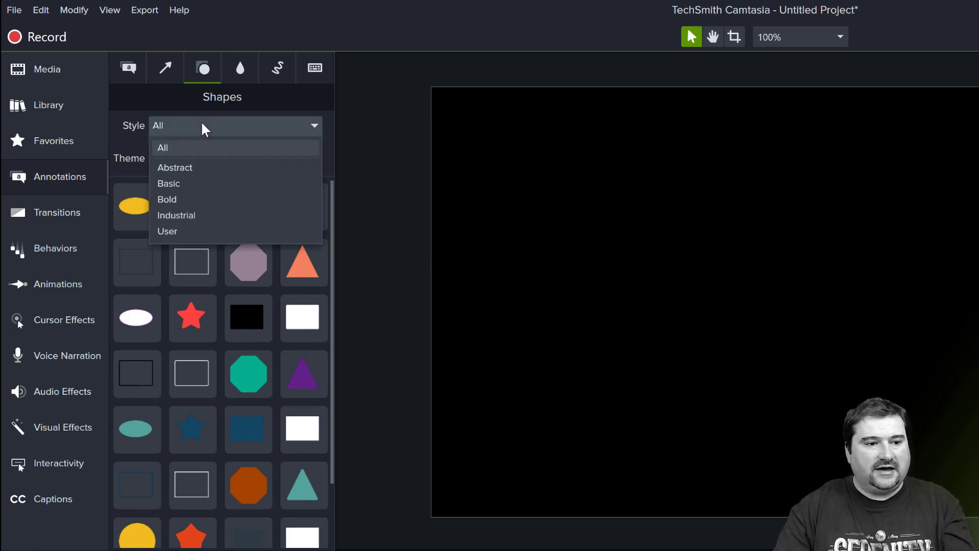
click(175, 148)
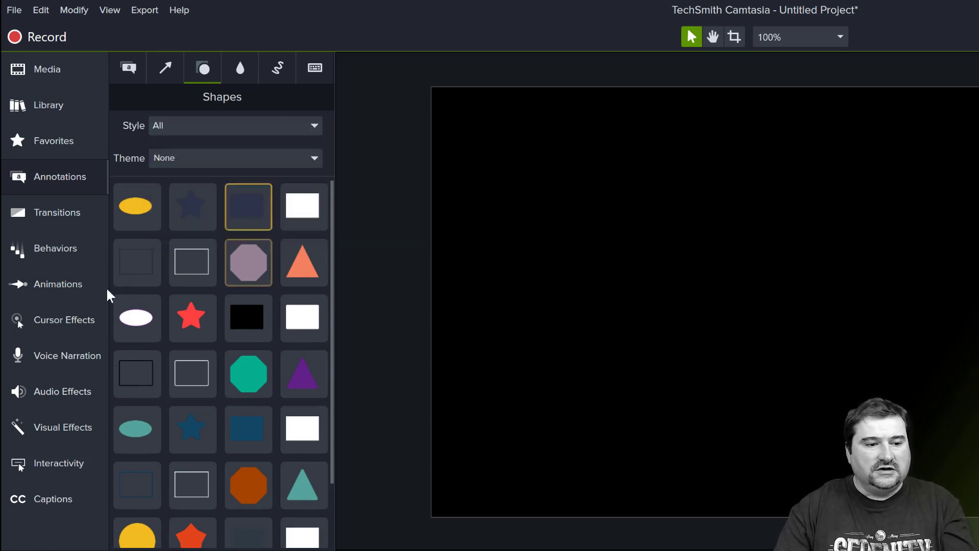
scroll(236, 466, down, 2)
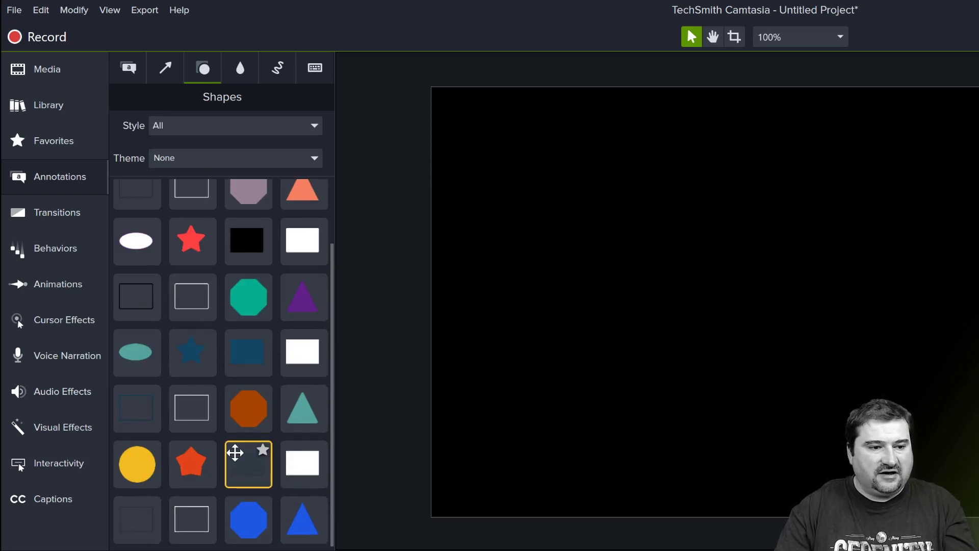
scroll(214, 377, up, 3)
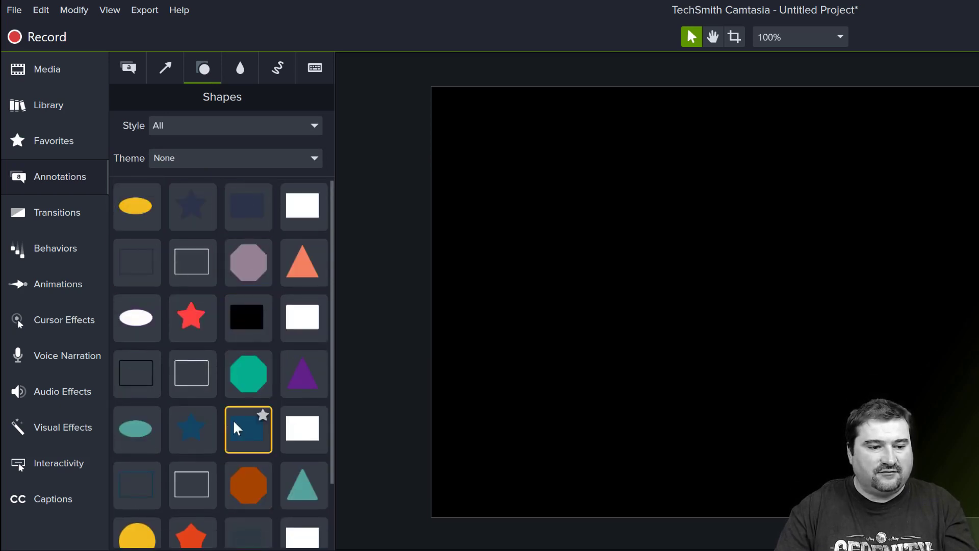
scroll(242, 421, down, 2)
scroll(246, 421, up, 1)
scroll(247, 423, up, 1)
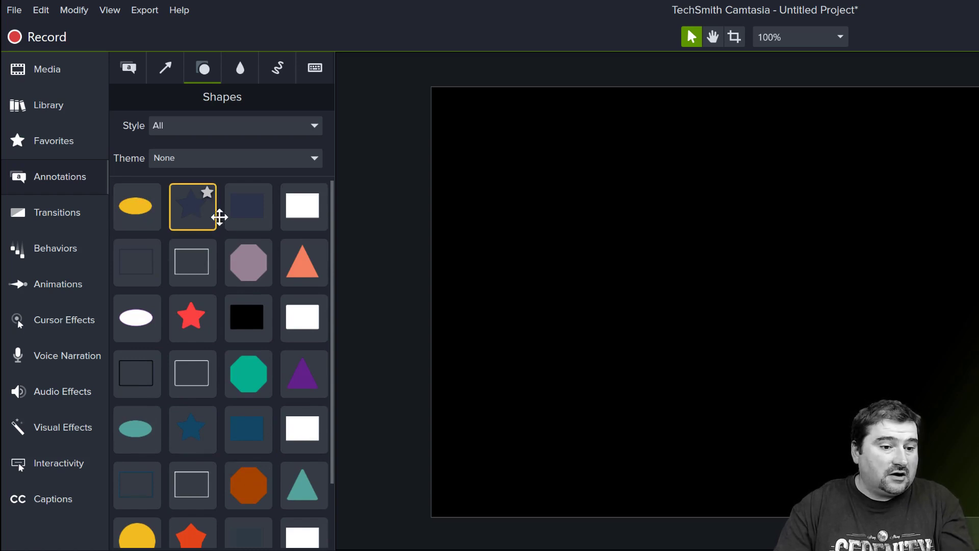
scroll(255, 393, down, 2)
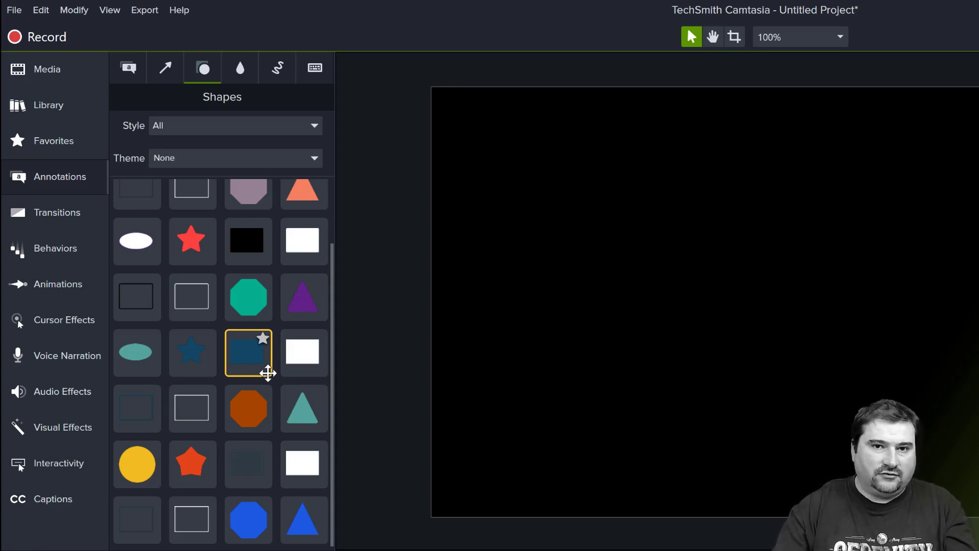
scroll(260, 365, up, 1)
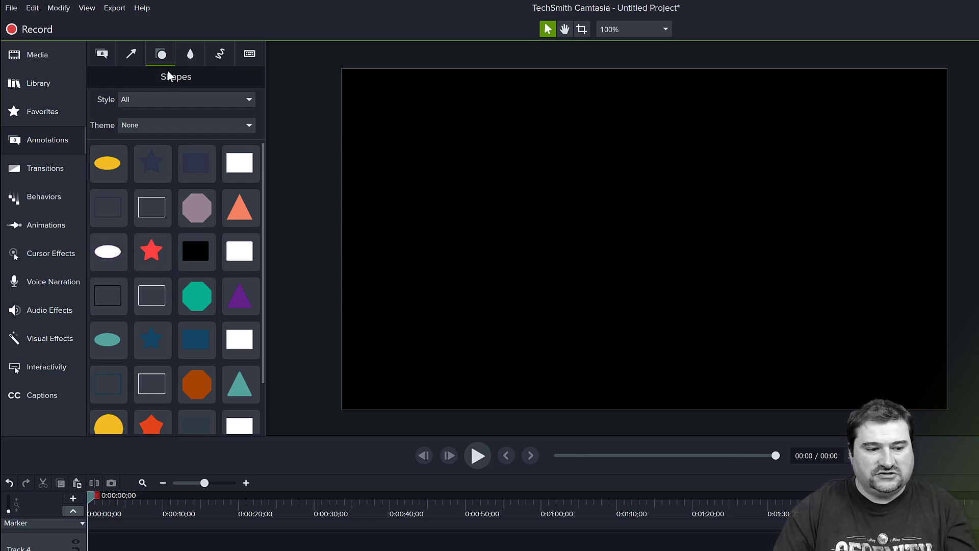
Place the solid yellow circle at the centre of the canvas and enlarge it to about 524 by 524
scroll(105, 415, down, 2)
drag(113, 367, 646, 247)
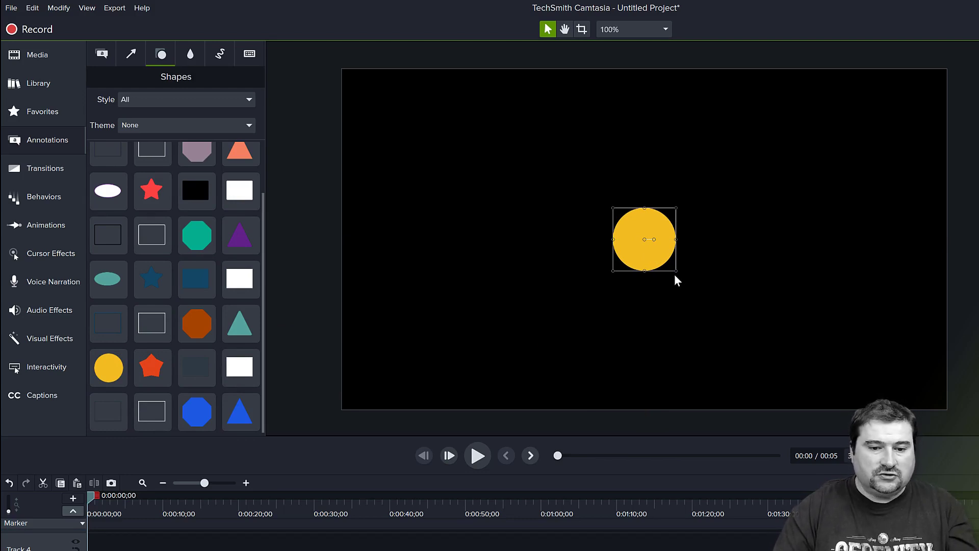
drag(676, 271, 733, 321)
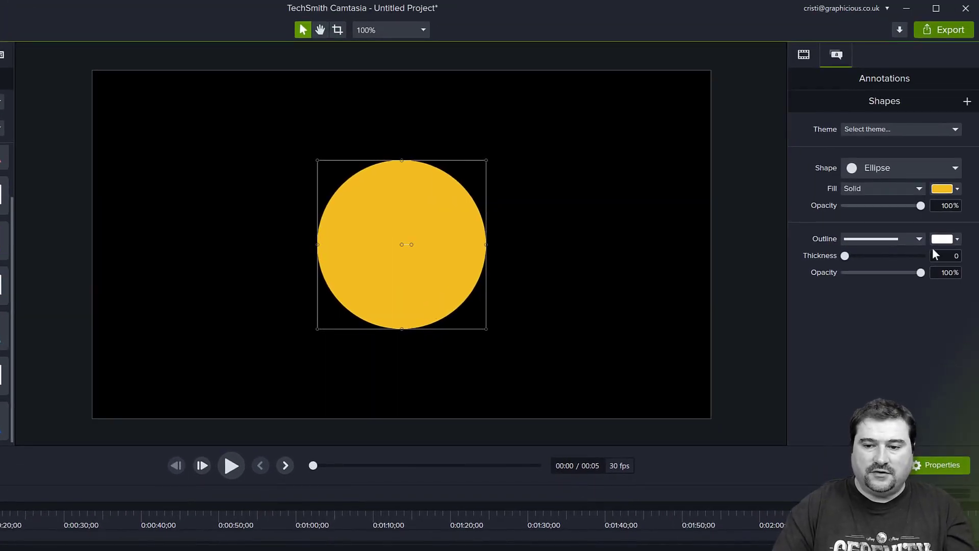
Fill the duplicate circle lying on the yellow one with green and shift it slightly downward
click(955, 189)
click(938, 231)
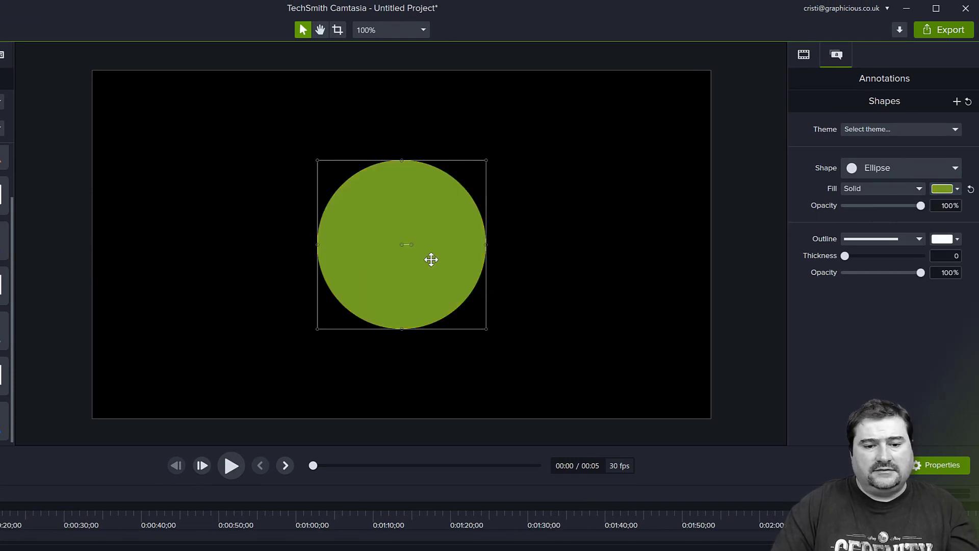
drag(432, 260, 431, 282)
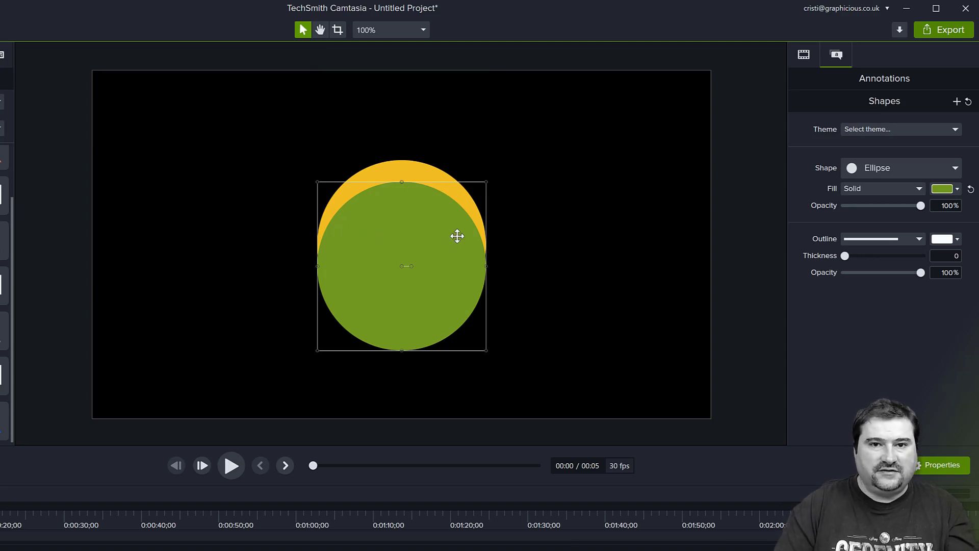
Recolor the front circle dark navy and shift it slightly up and to the left over the yellow circle
click(950, 190)
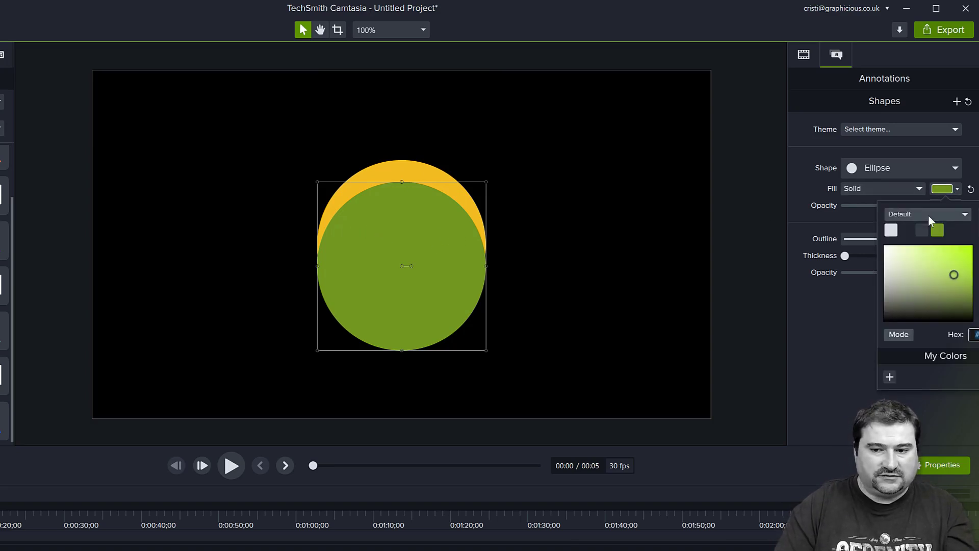
click(906, 238)
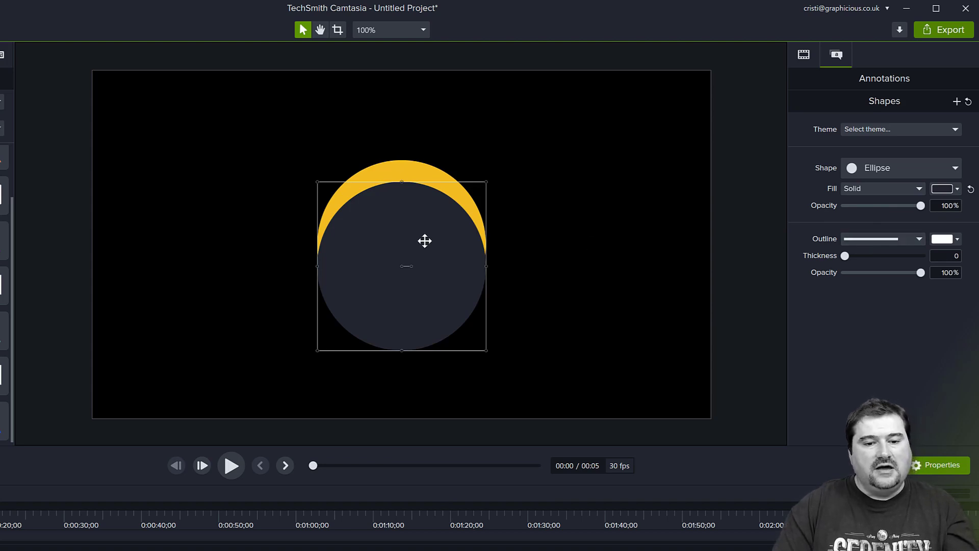
mouse_move(424, 240)
mouse_down()
mouse_move(390, 234)
mouse_move(479, 234)
mouse_move(424, 171)
mouse_move(352, 206)
mouse_move(464, 273)
mouse_move(466, 197)
mouse_move(387, 216)
mouse_move(413, 237)
mouse_up()
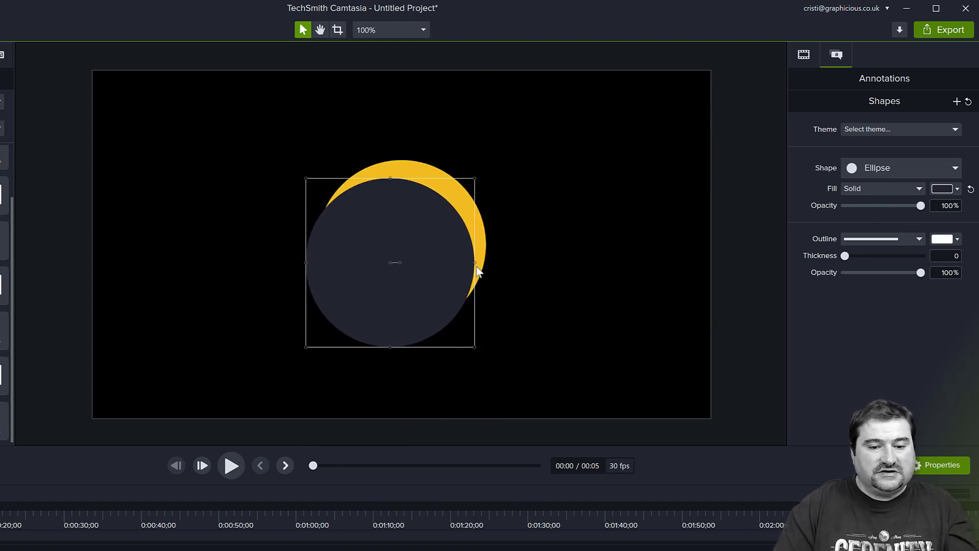
Reshape the dark circle into an ellipse about 688 by 543, rotated about 14.3°, leaving a yellow crescent on its upper-left side
drag(475, 262, 513, 261)
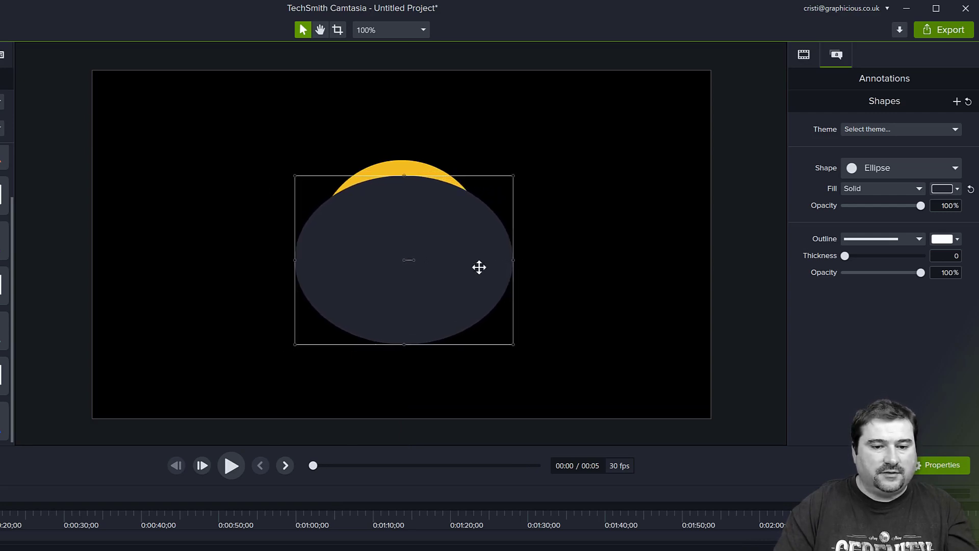
drag(450, 274, 471, 277)
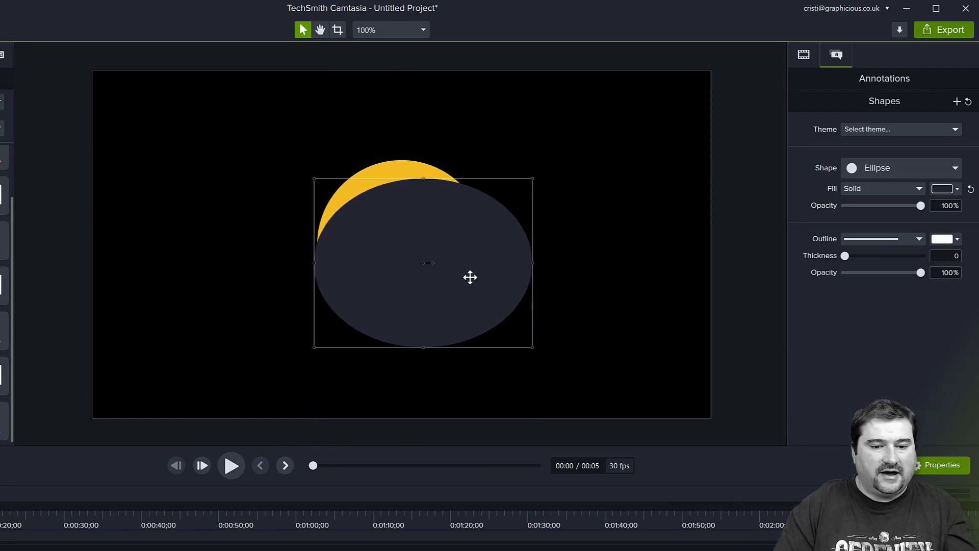
click(454, 115)
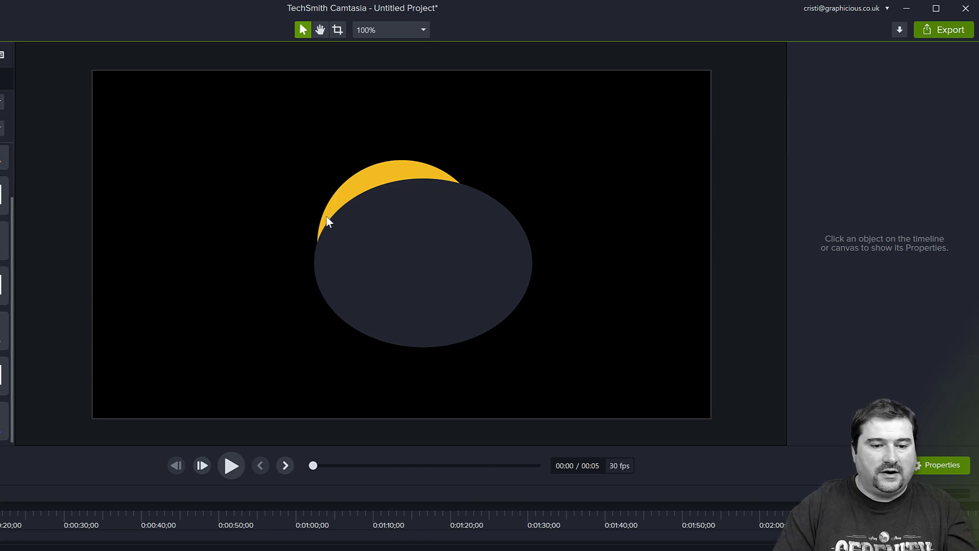
click(449, 183)
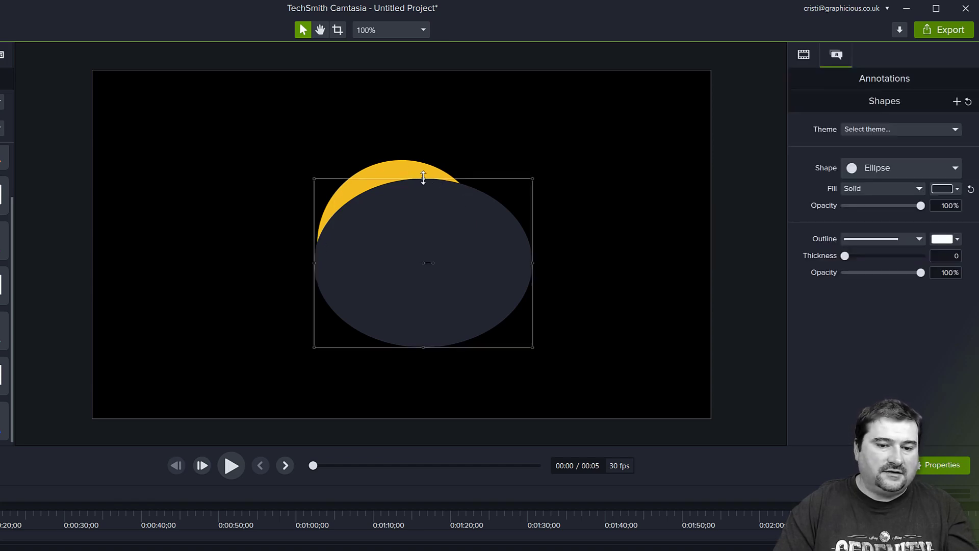
drag(431, 263, 463, 247)
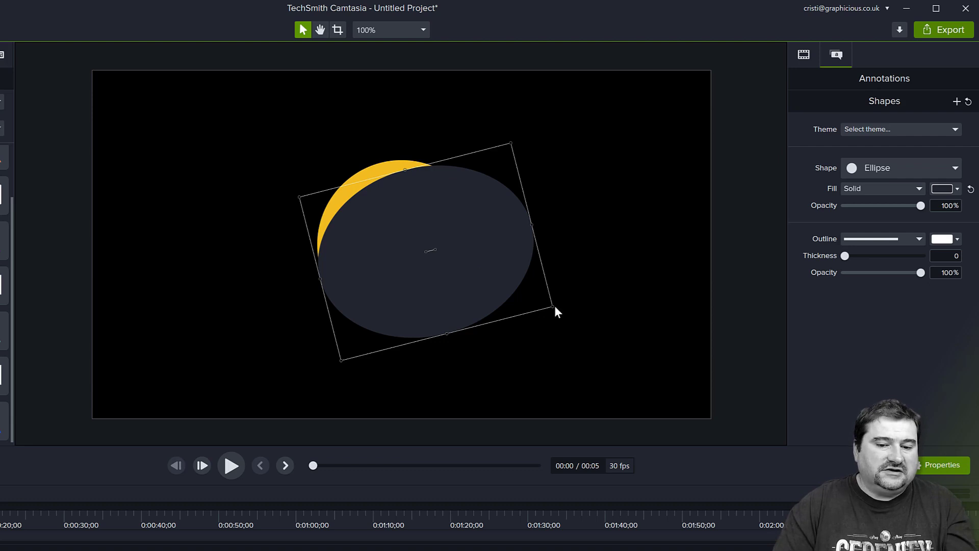
mouse_move(553, 307)
mouse_down()
mouse_move(529, 286)
mouse_move(558, 313)
mouse_up()
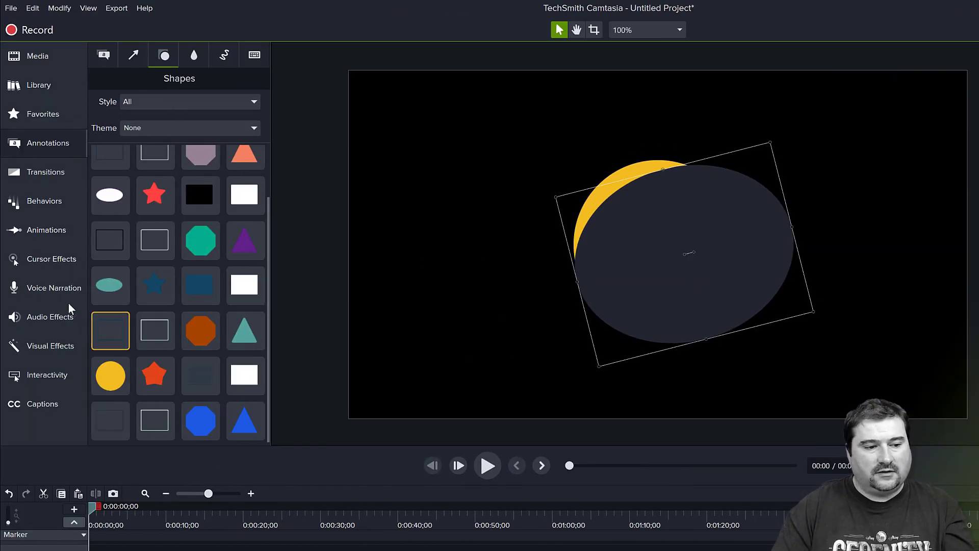
Apply the Media Matte effect to the dark ellipse on Track 2 and set its mode to Alpha Invert
click(38, 352)
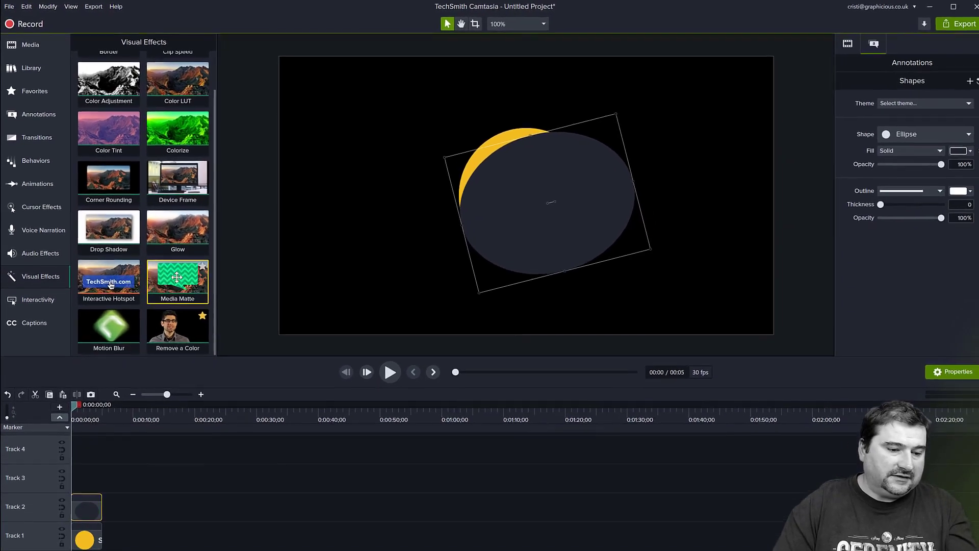
drag(221, 347, 111, 550)
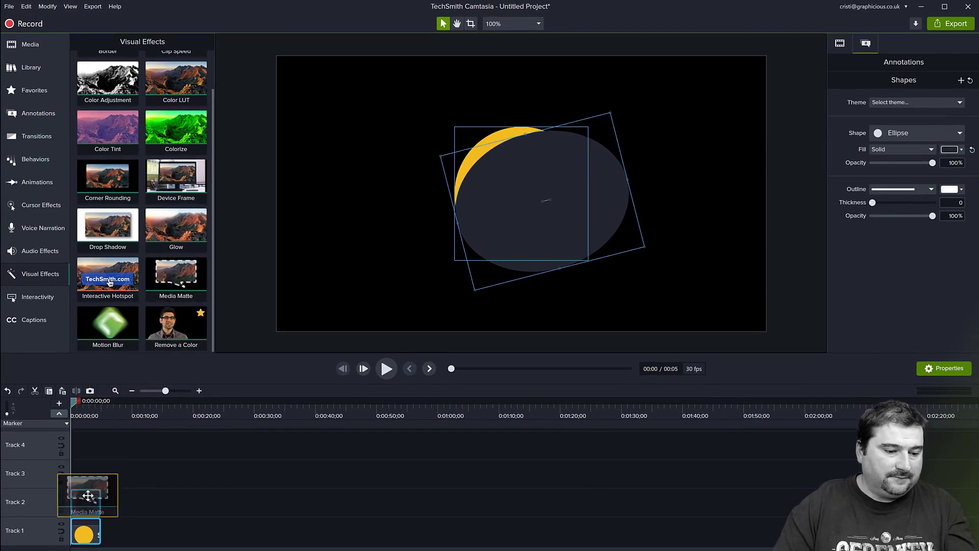
drag(89, 495, 87, 500)
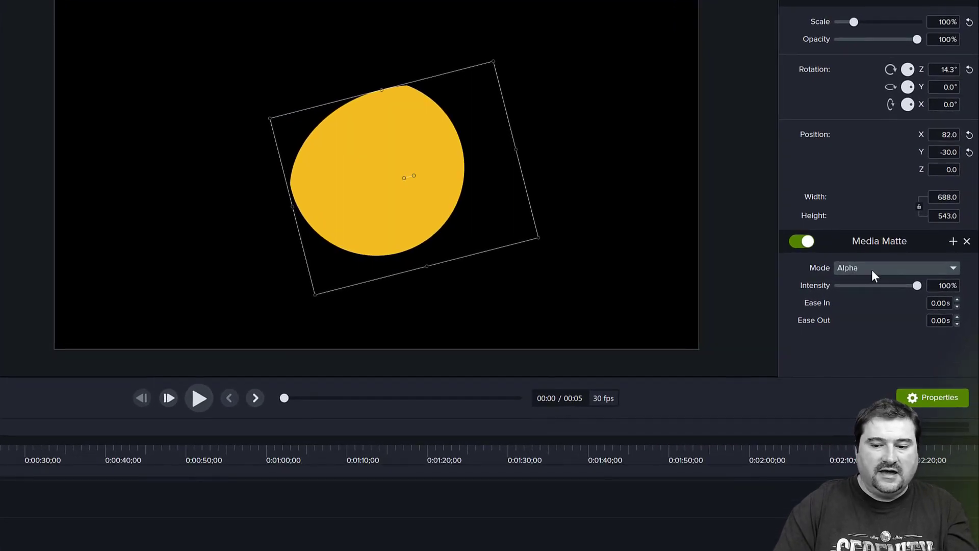
click(865, 270)
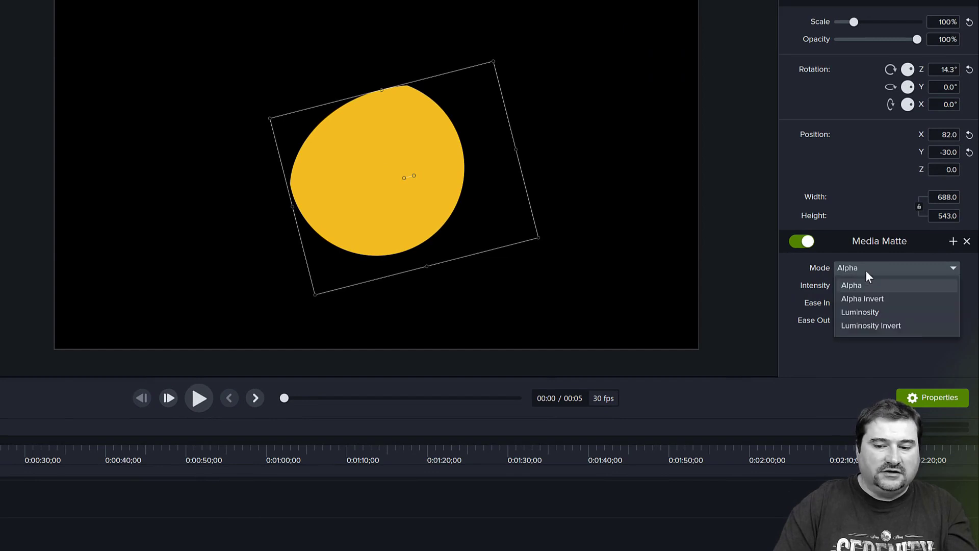
click(858, 298)
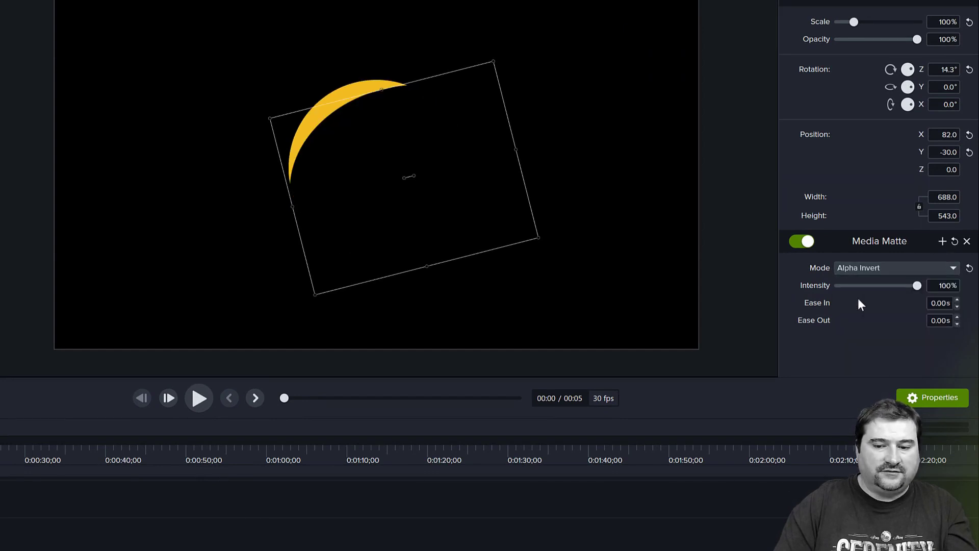
click(755, 255)
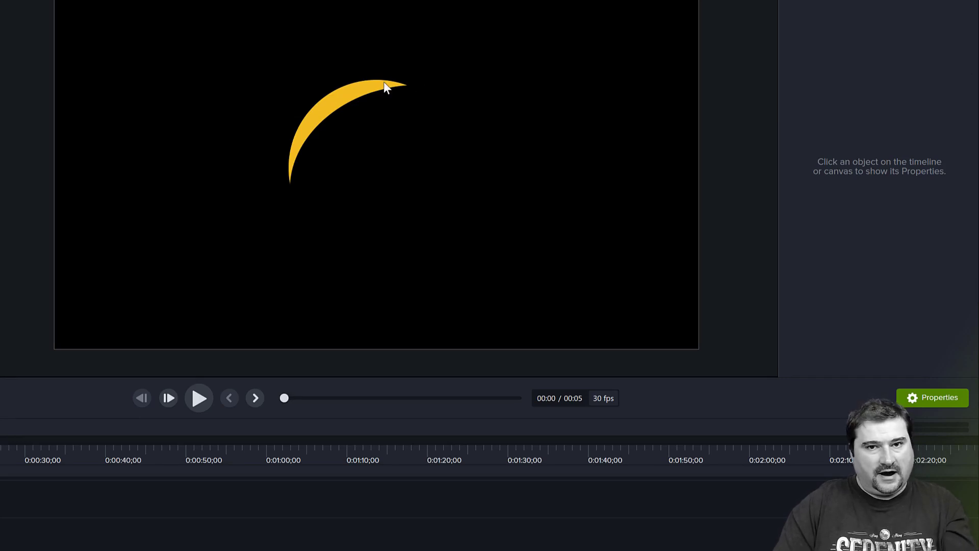
click(351, 93)
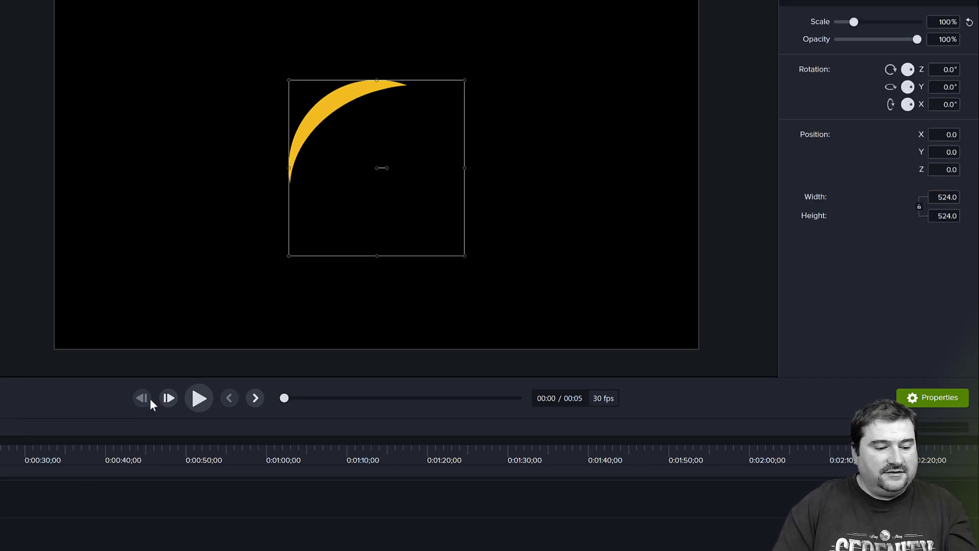
click(350, 20)
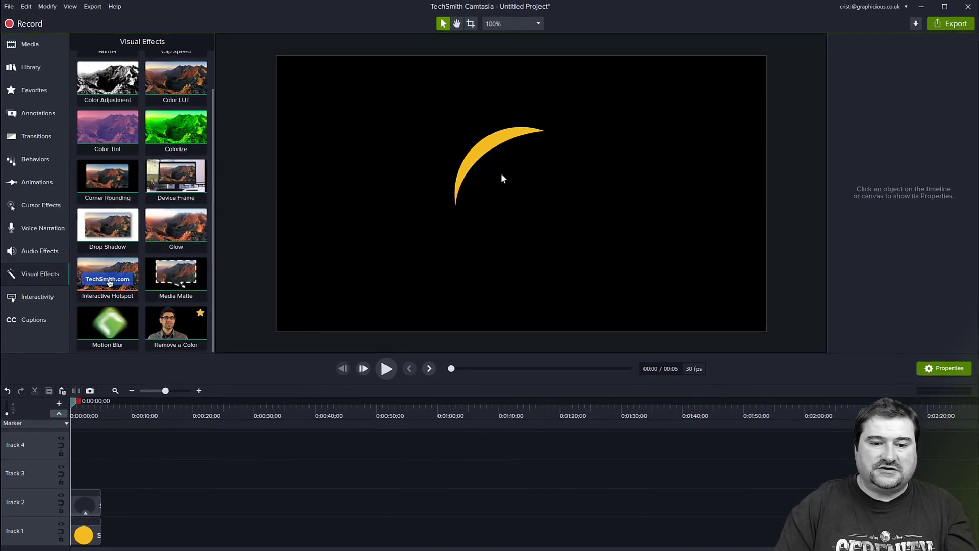
Group the yellow circle and the matte ellipse from Tracks 1 and 2 into a single object
drag(158, 475, 75, 542)
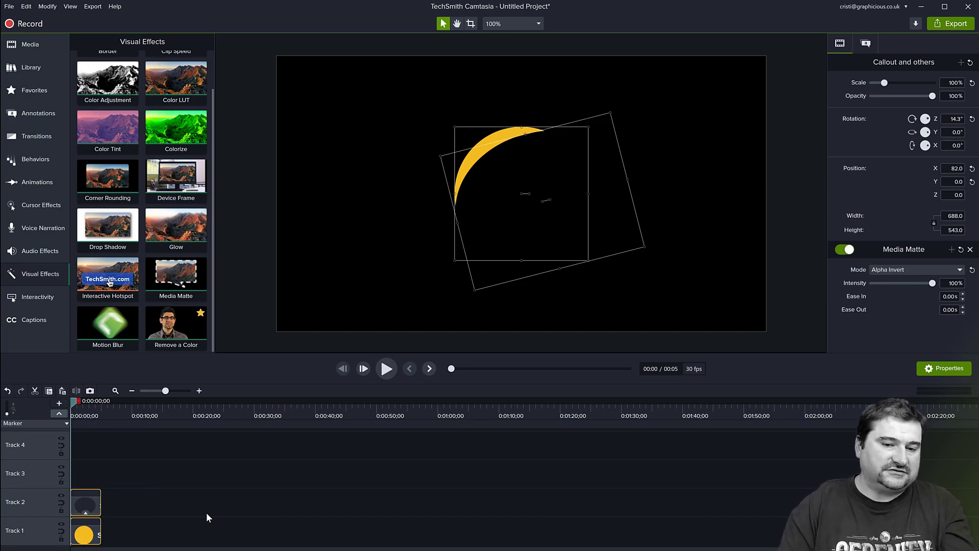
key(ctrl+g)
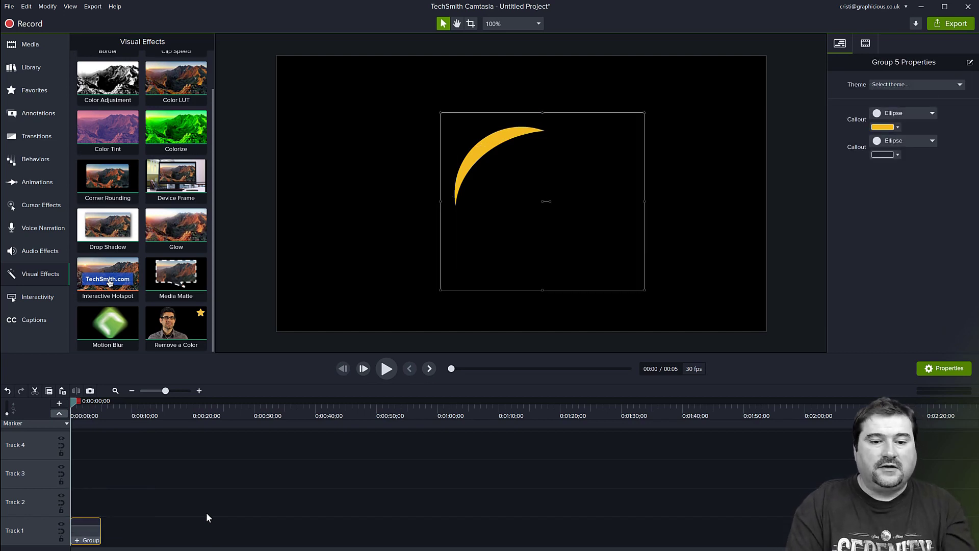
mouse_move(486, 152)
mouse_down()
mouse_move(459, 153)
mouse_move(505, 180)
mouse_move(390, 132)
mouse_move(484, 131)
mouse_move(490, 144)
mouse_up()
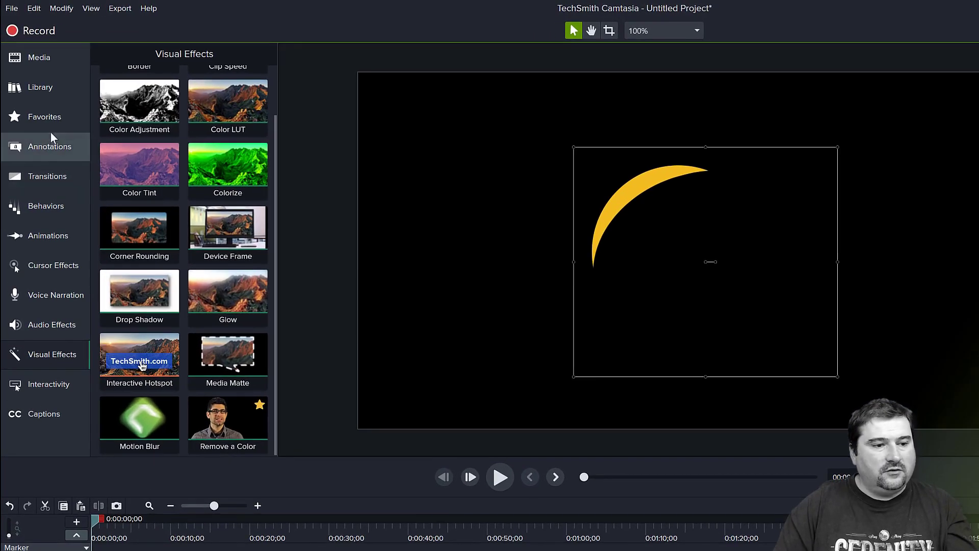
Add a solid triangle shape to the canvas beside the crescent and sample the crescent's yellow as its fill colour
click(47, 146)
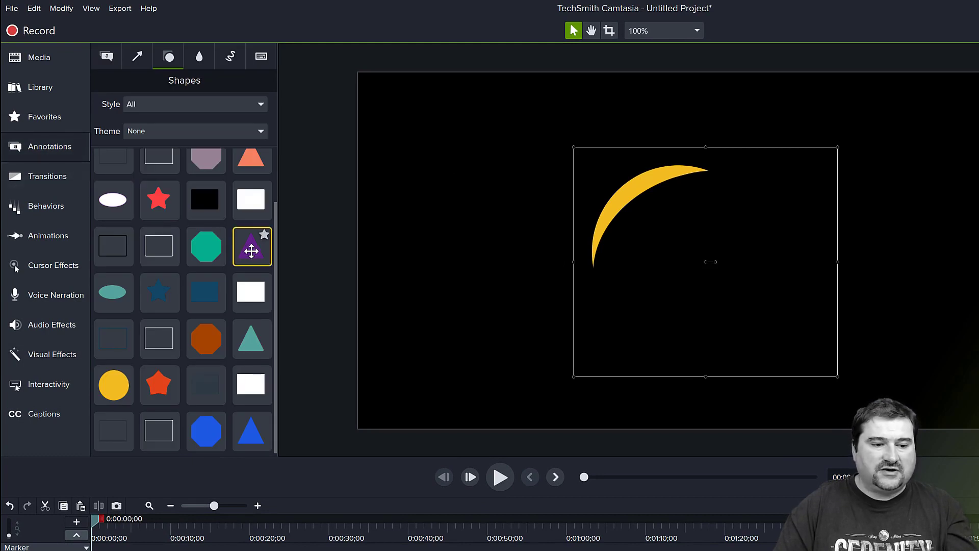
drag(247, 248, 782, 255)
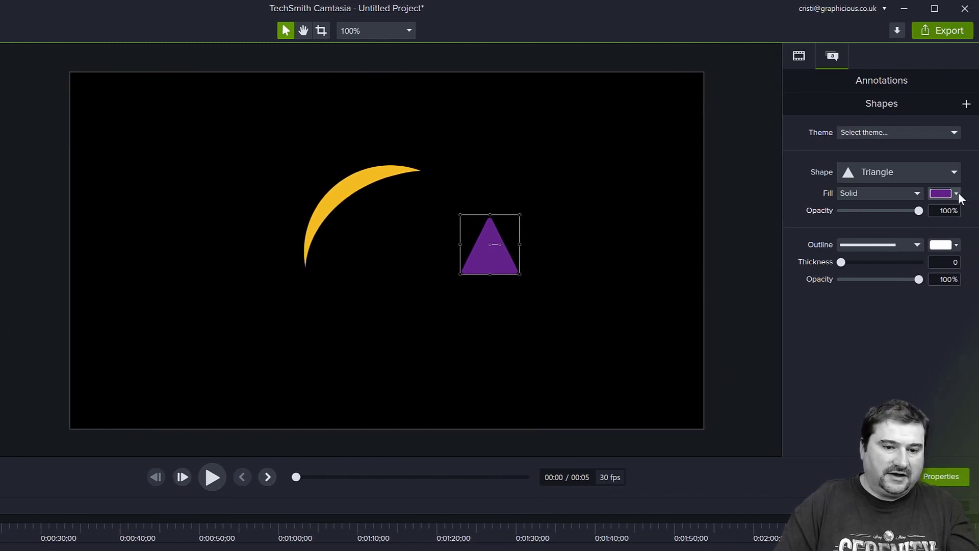
click(959, 193)
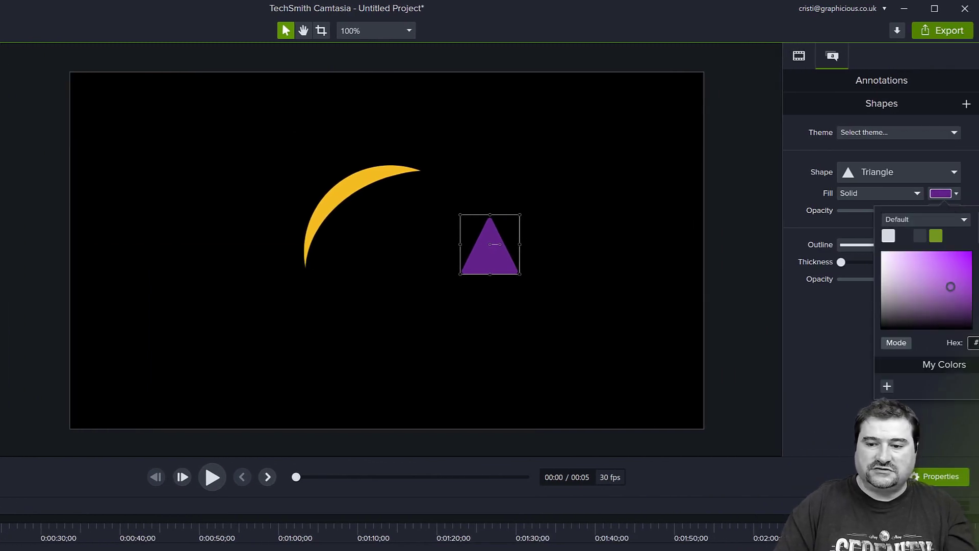
click(978, 228)
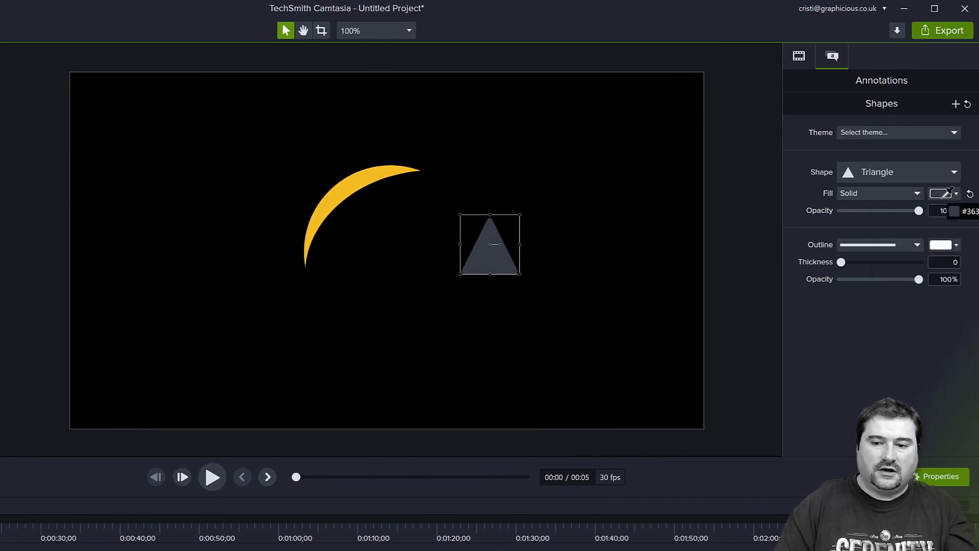
click(365, 175)
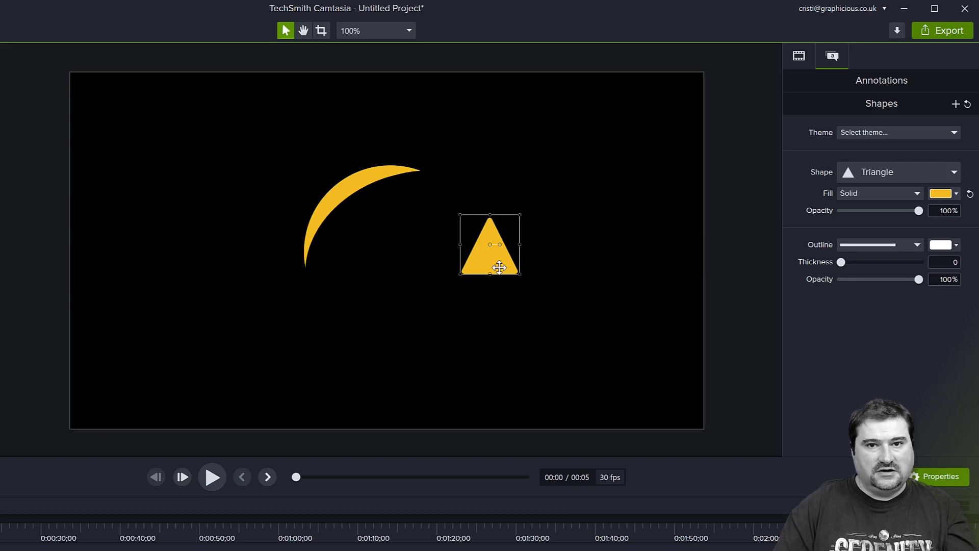
Place the yellow triangle over the crescent's upper tip and rotate it about 90° clockwise into an arrowhead
drag(499, 268, 435, 210)
scroll(416, 200, up, 3)
scroll(415, 199, up, 1)
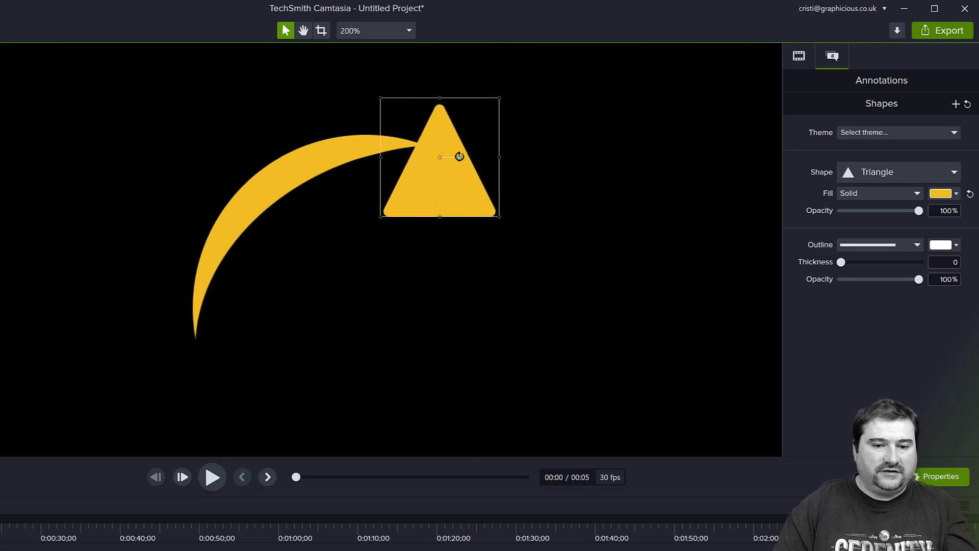
drag(459, 157, 362, 160)
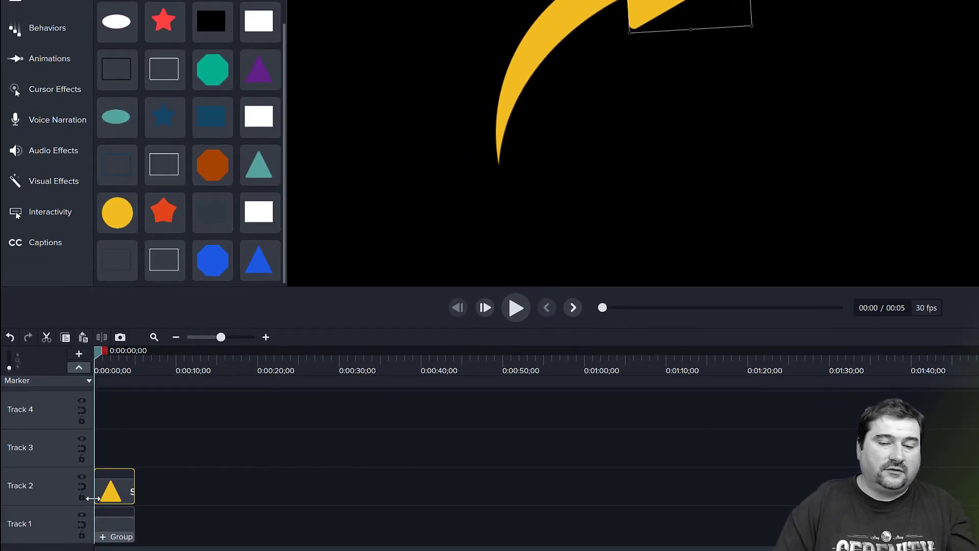
Ungroup the crescent on Track 1, then group its two ellipses and the triangle into one object, nudging it on the canvas
click(115, 527)
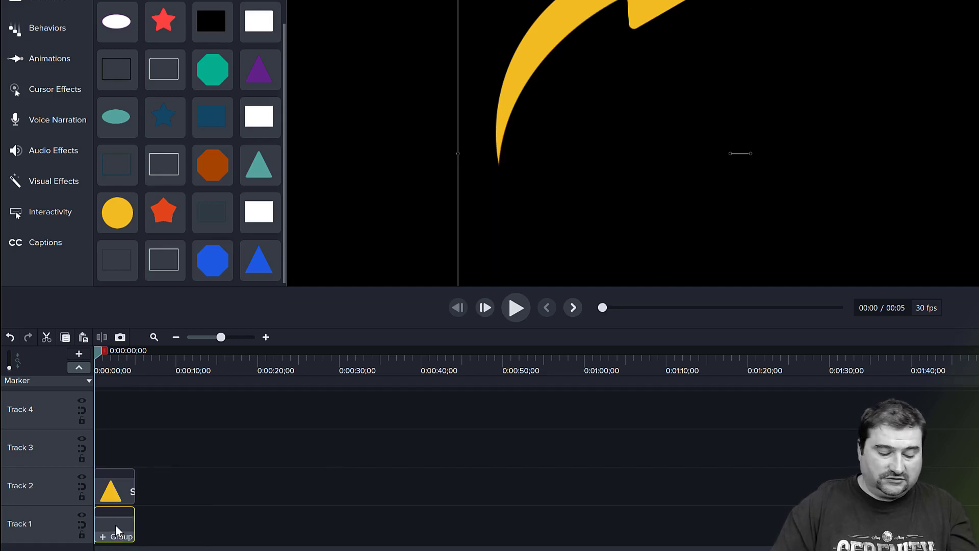
key(ctrl+shift+g)
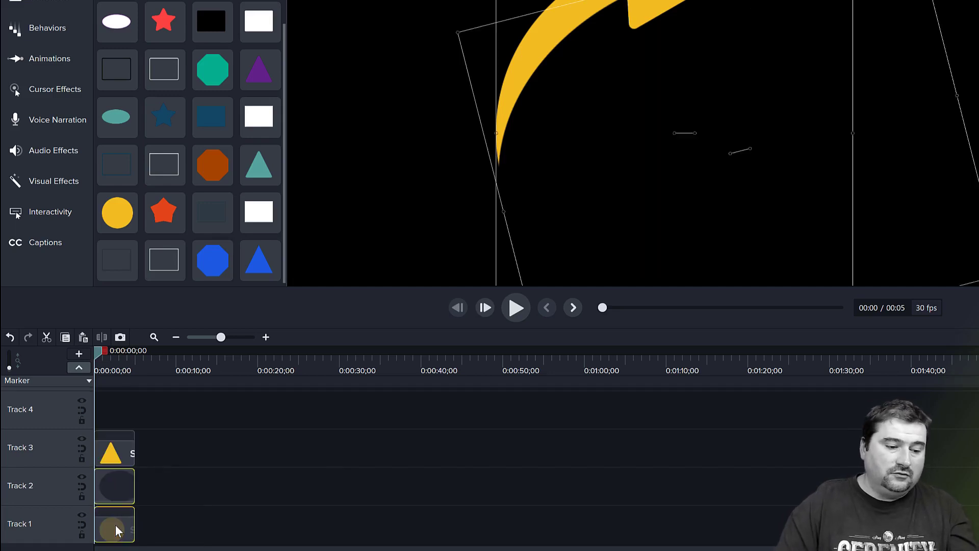
drag(196, 436, 97, 519)
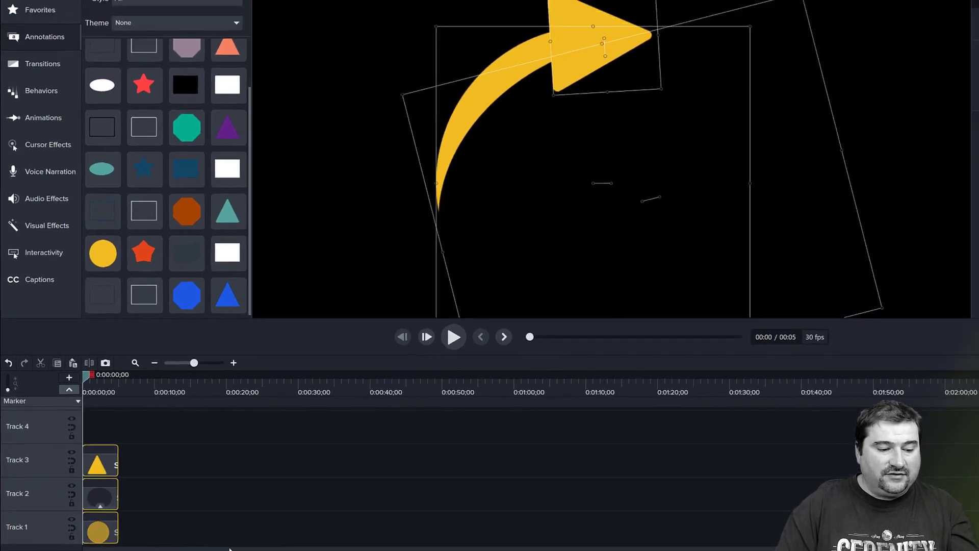
key(ctrl+g)
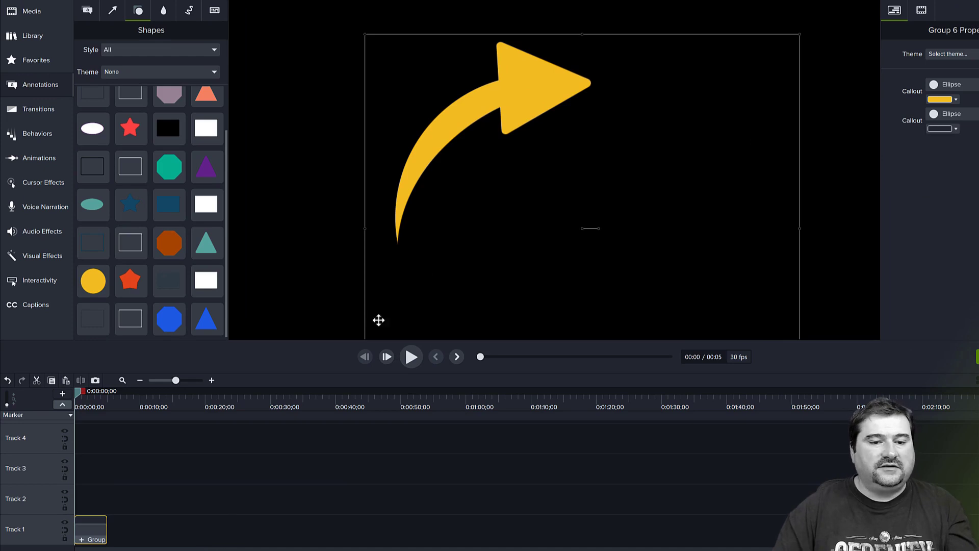
drag(557, 97, 562, 100)
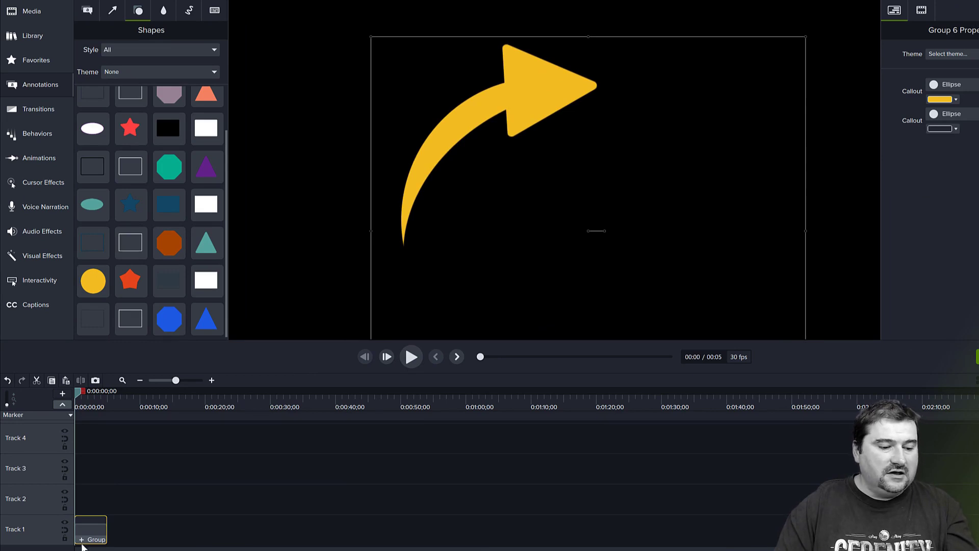
Open the group and refine the triangle's rotation, size and position so it covers the crescent's tip in line with the curve
click(82, 540)
click(91, 469)
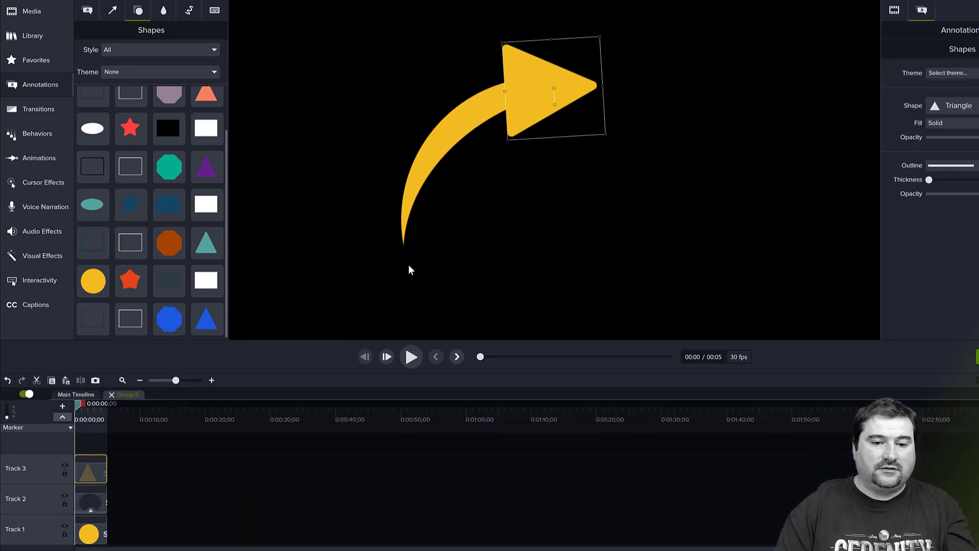
drag(555, 104, 556, 104)
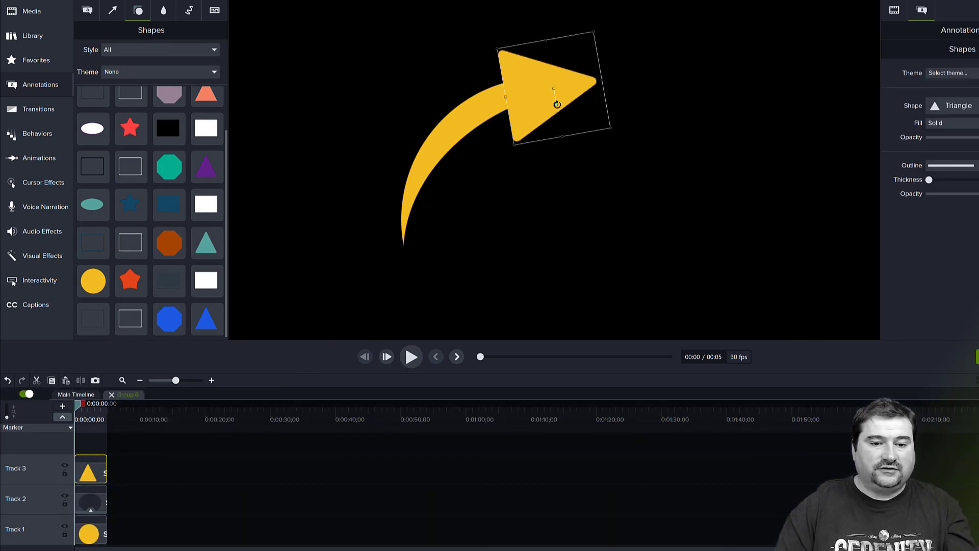
drag(611, 130, 586, 136)
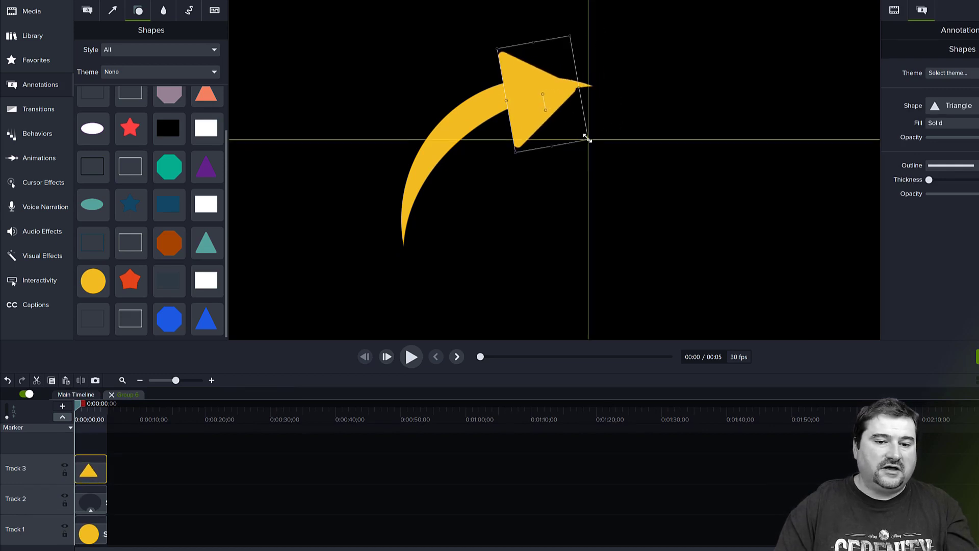
mouse_move(536, 114)
mouse_down()
mouse_move(553, 109)
mouse_move(523, 110)
mouse_up()
drag(570, 82, 604, 82)
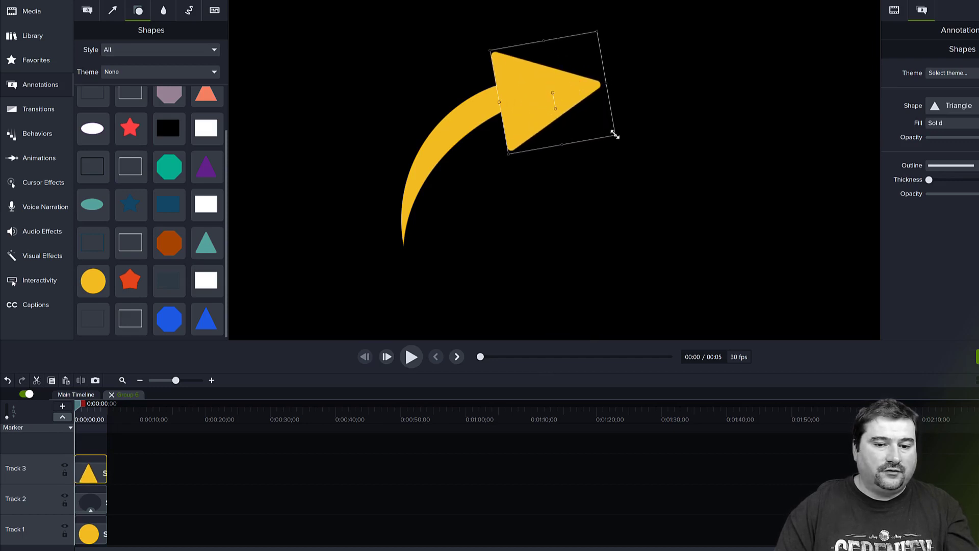
drag(554, 107, 561, 93)
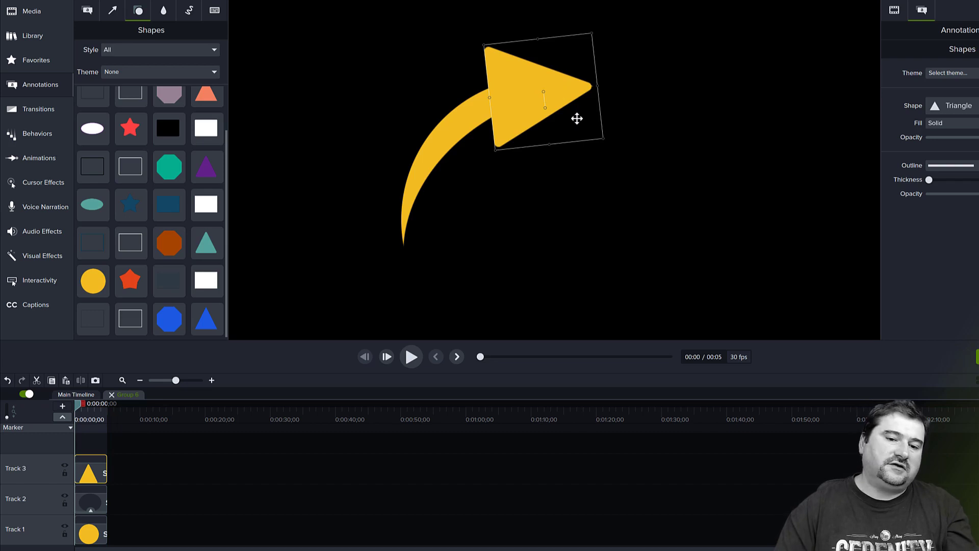
drag(603, 138, 598, 131)
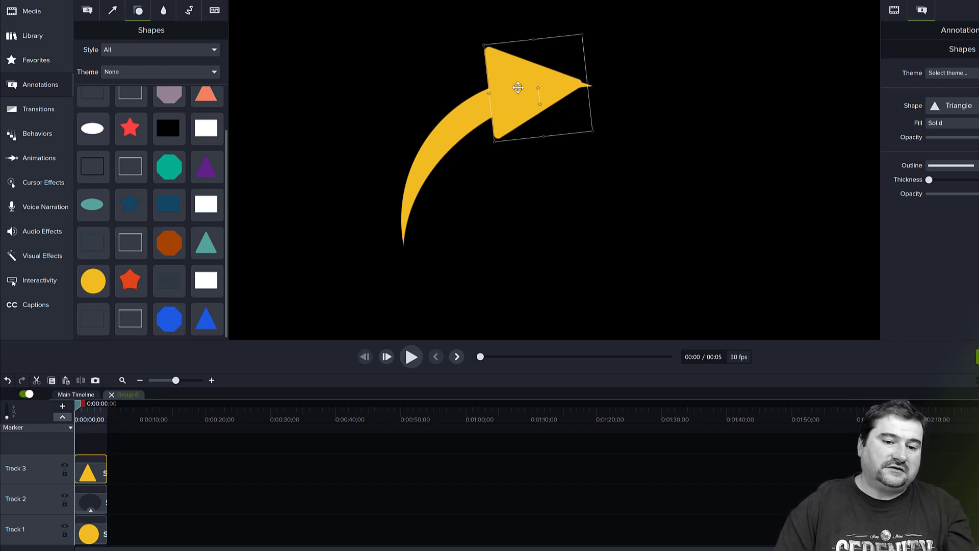
drag(522, 86, 528, 86)
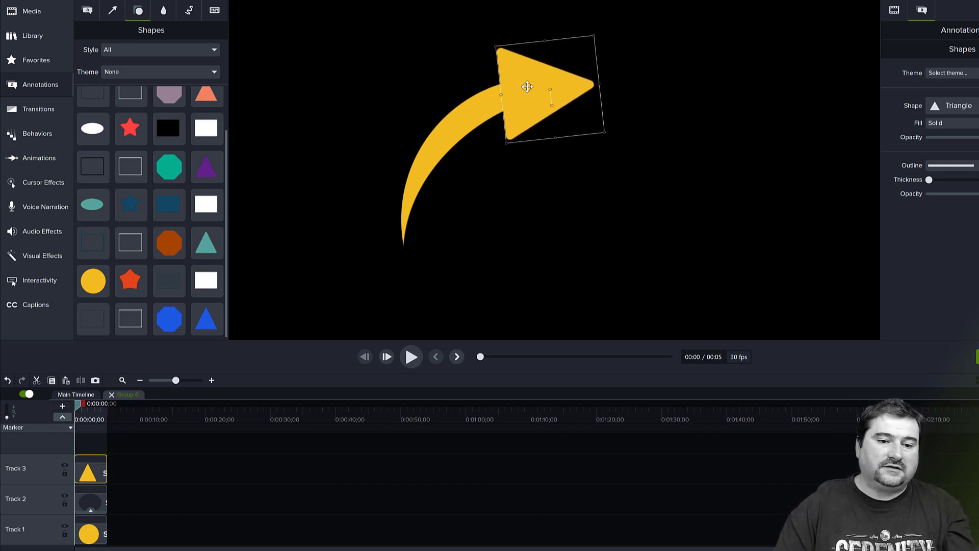
Shift the matte ellipse down and left to reshape the tail, then straighten the triangle horizontally and resize it to cover the tail's tip
click(457, 131)
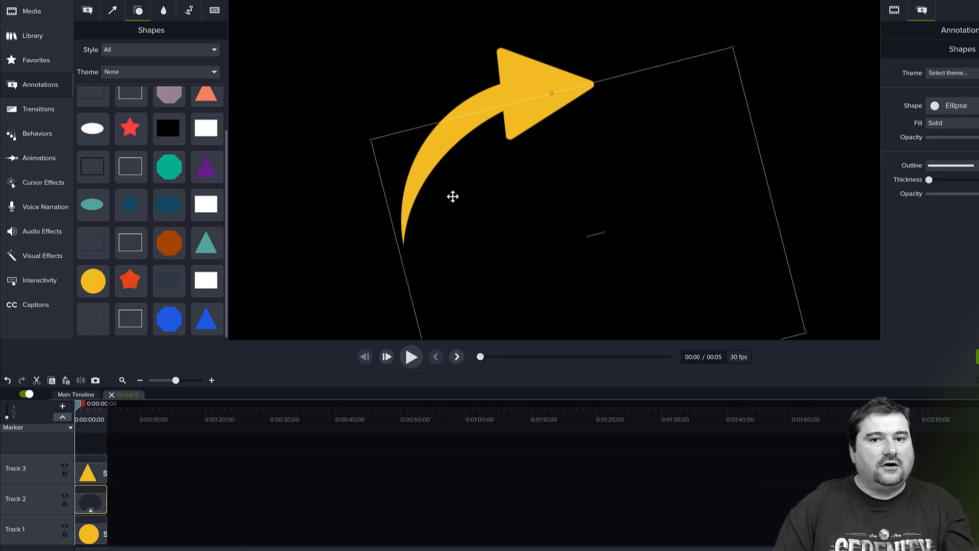
drag(498, 203, 481, 213)
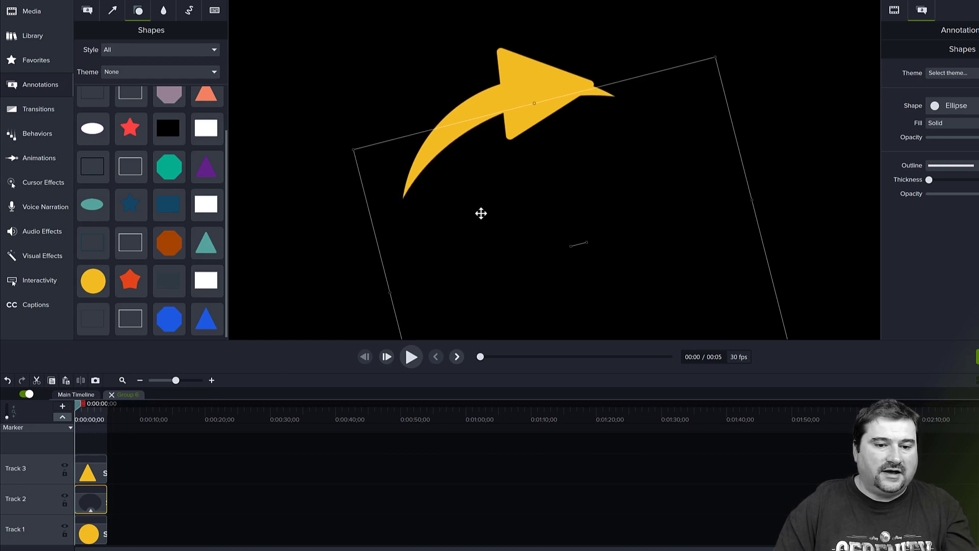
click(523, 75)
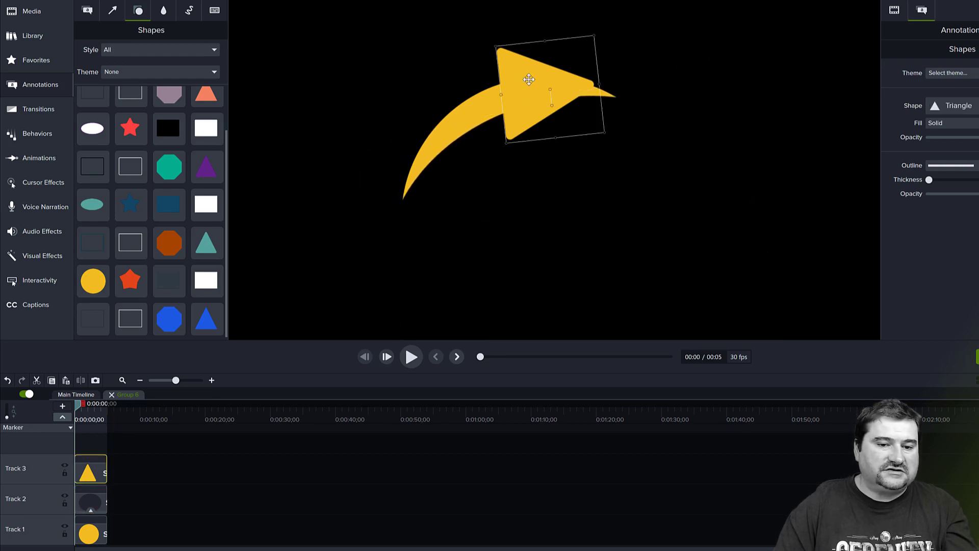
drag(605, 88, 532, 111)
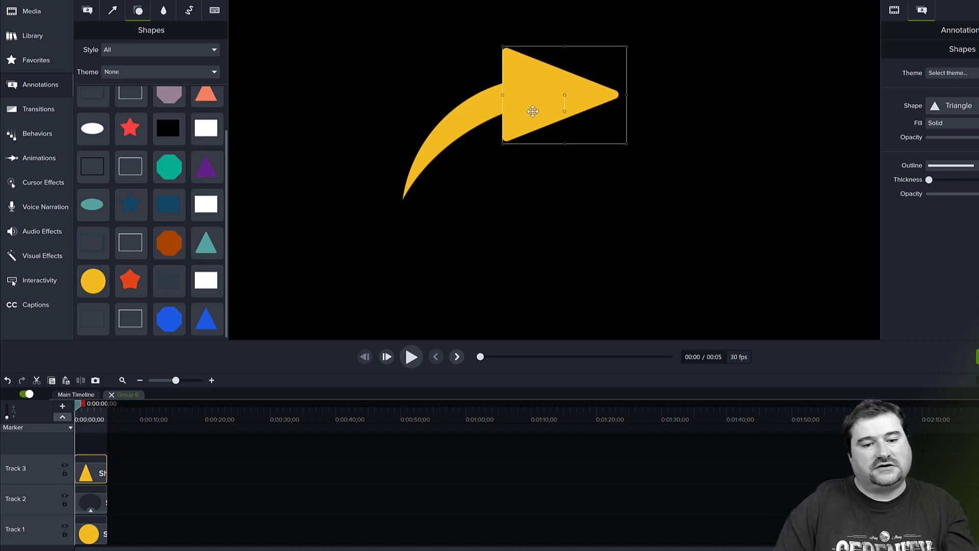
click(503, 104)
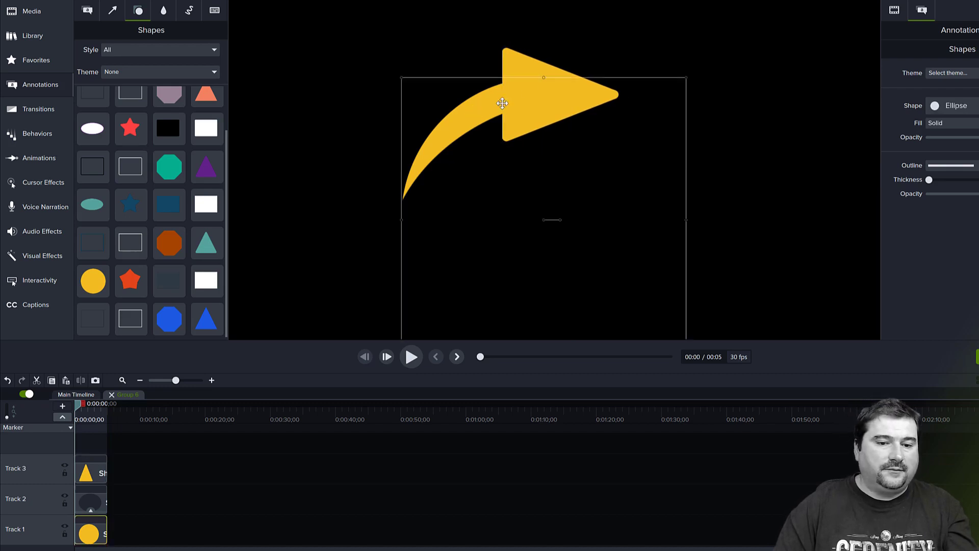
drag(544, 78, 513, 95)
click(547, 97)
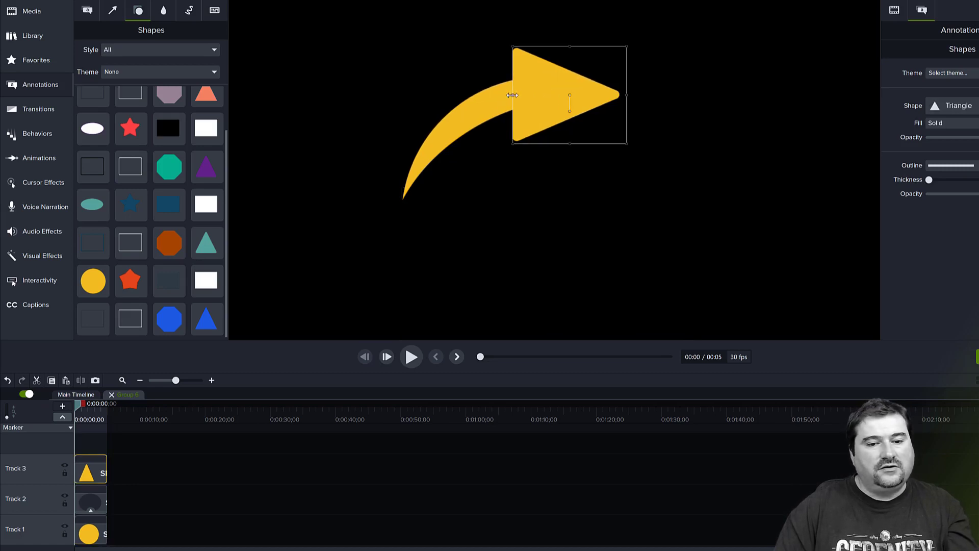
Close the group's contents and reposition the whole arrow group on the canvas
click(111, 395)
click(102, 535)
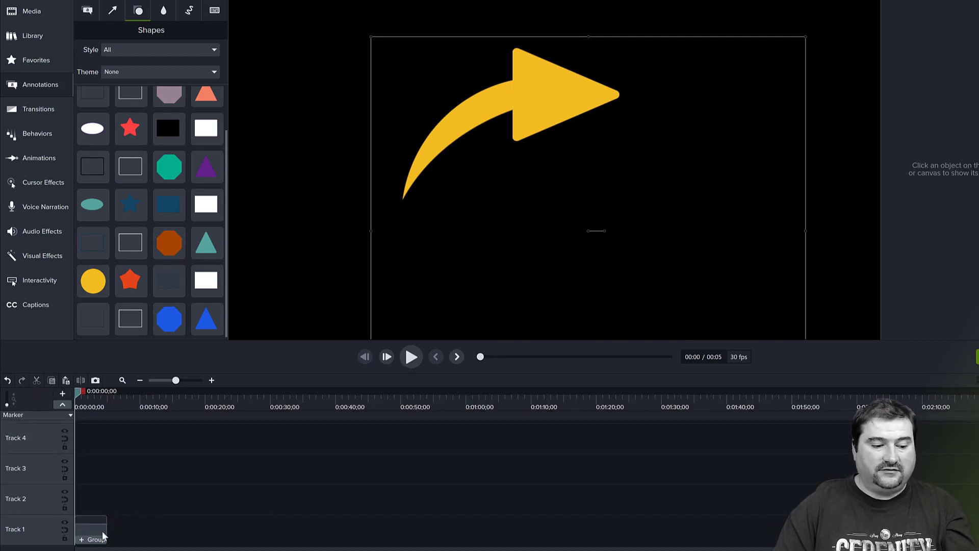
scroll(532, 242, down, 2)
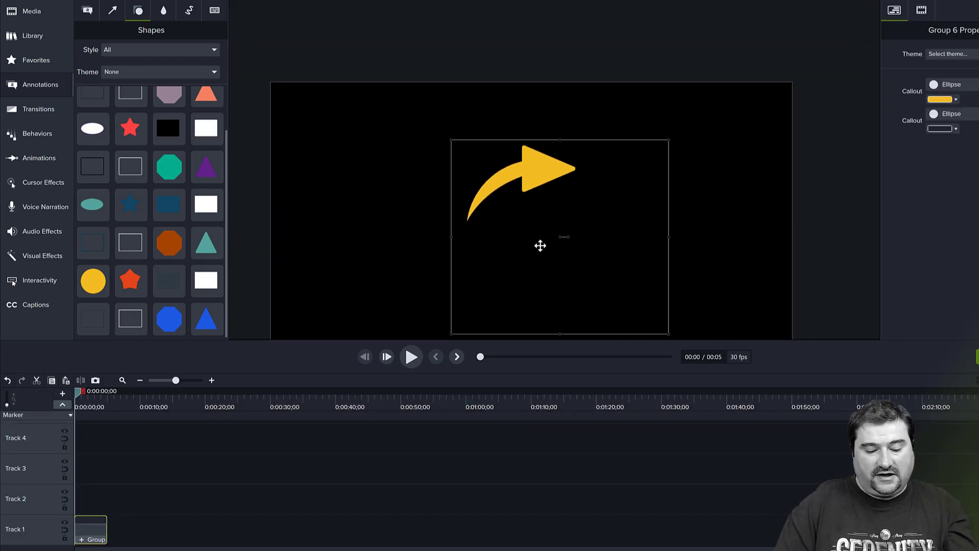
drag(550, 234, 602, 160)
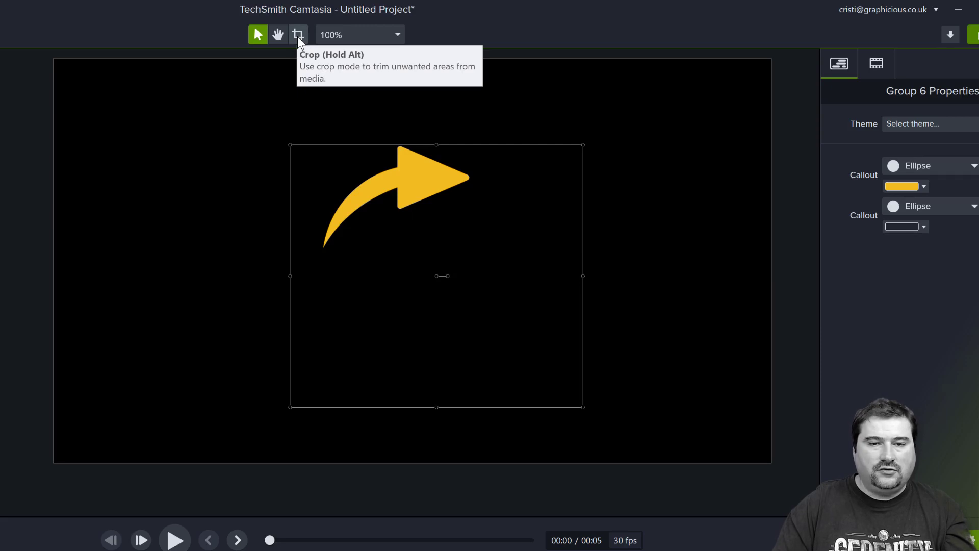
Crop the empty area below and on both sides of the arrow group so its frame fits closely around the arrow
click(299, 41)
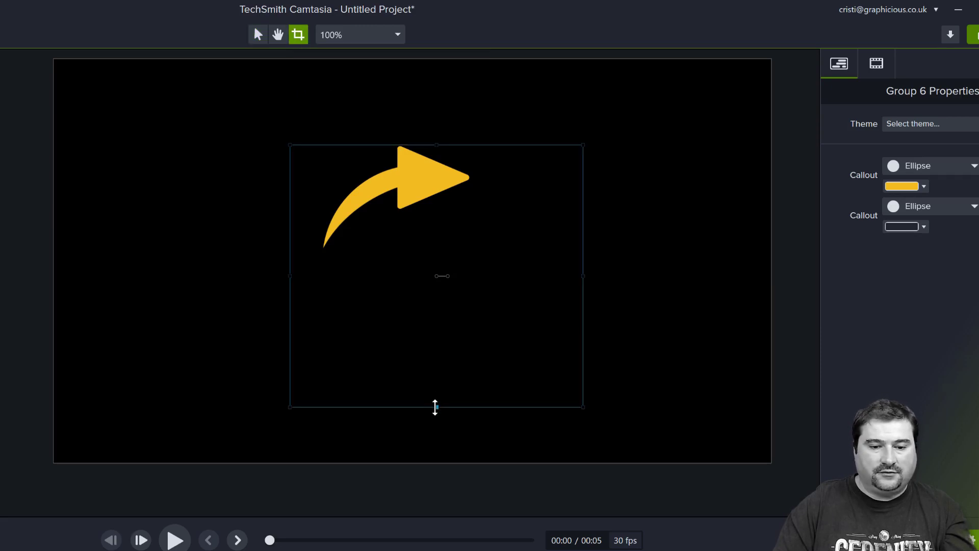
drag(435, 406, 444, 261)
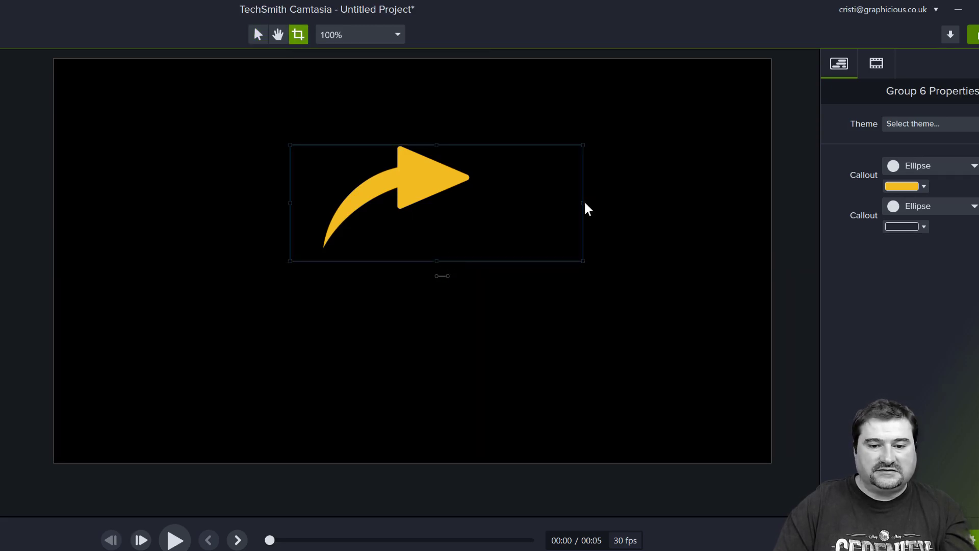
drag(585, 203, 488, 203)
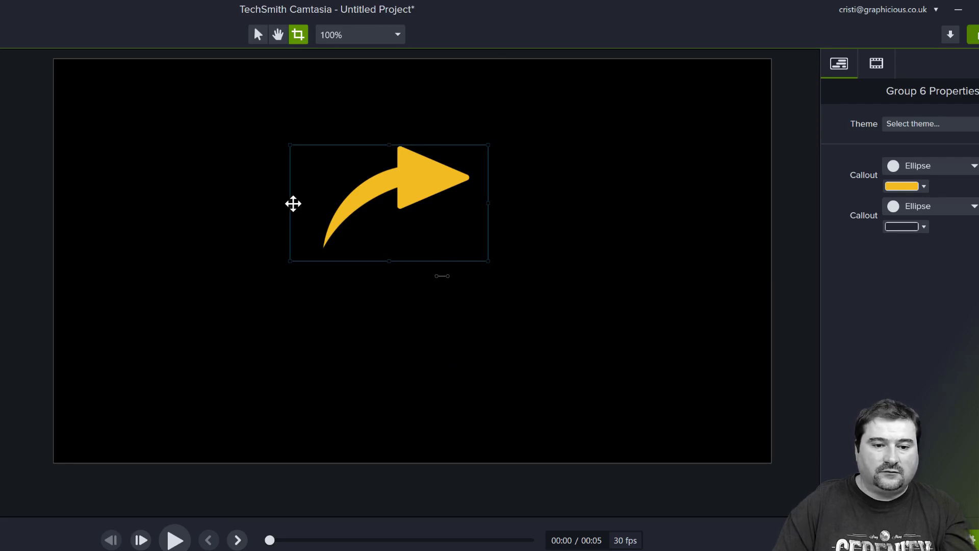
drag(289, 203, 306, 206)
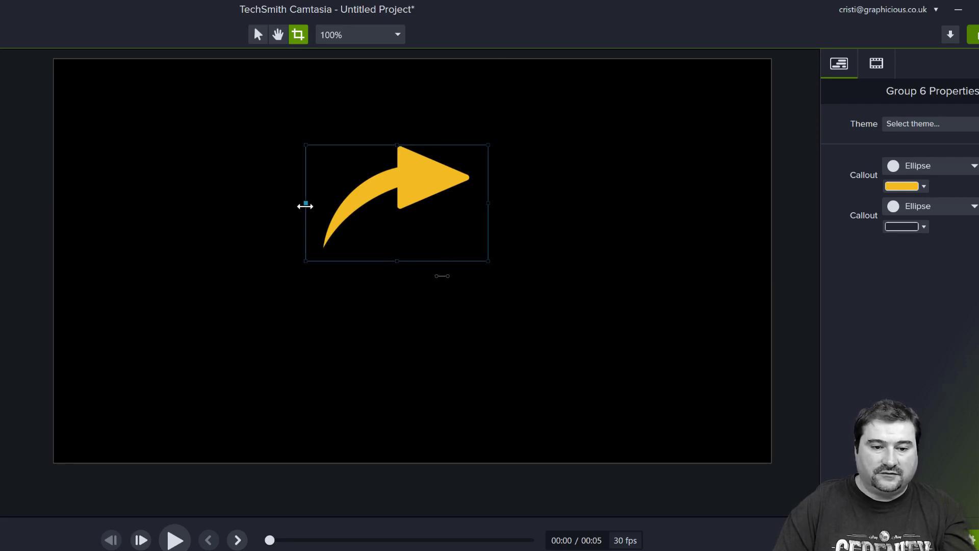
key(Escape)
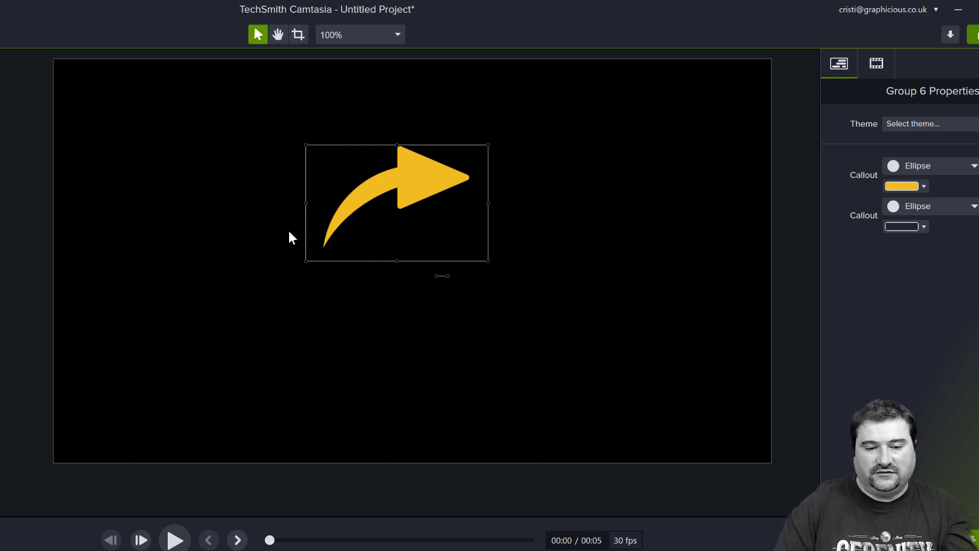
Move the cropped arrow group slightly down and to the right on the canvas
click(258, 241)
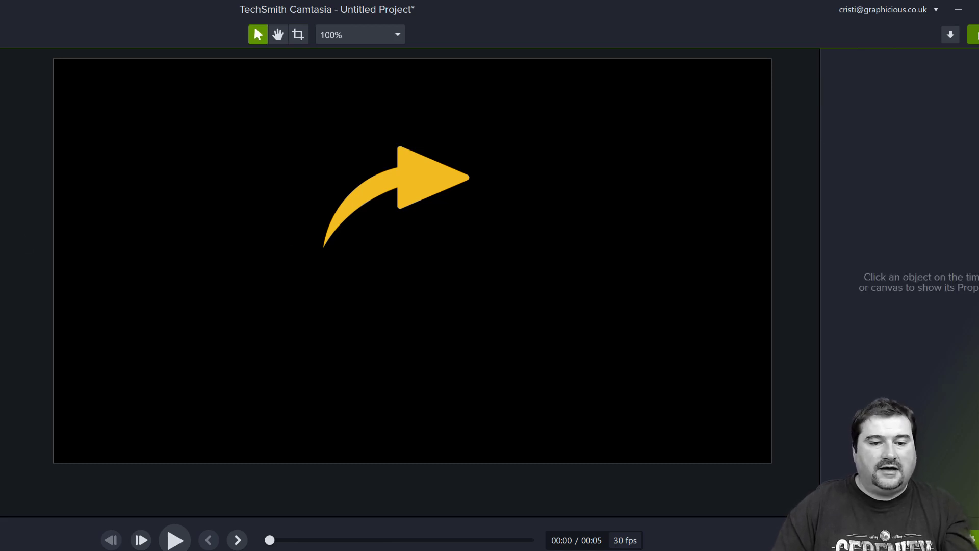
click(433, 175)
mouse_move(433, 175)
mouse_down()
mouse_move(476, 193)
mouse_move(434, 186)
mouse_up()
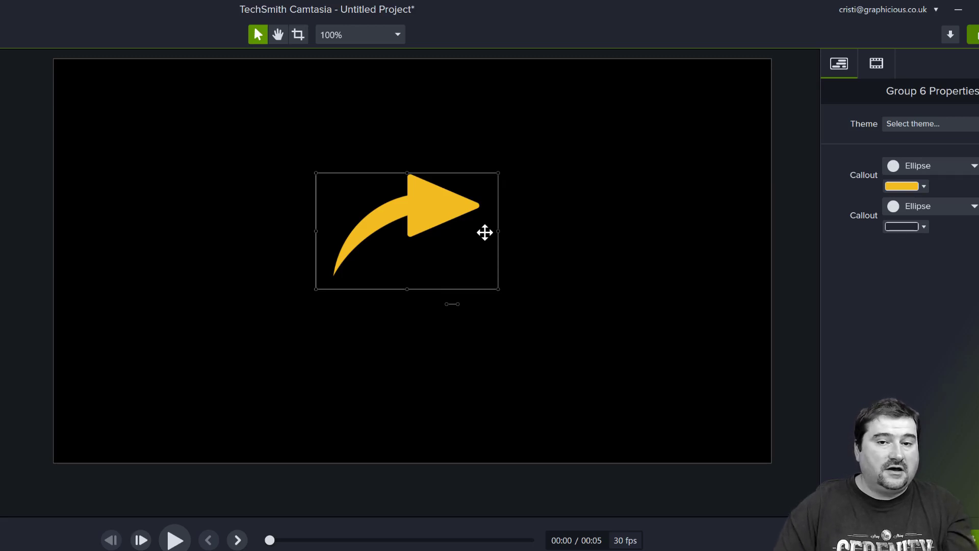
Enlarge the arrow group on the canvas and inspect its edges up close
drag(498, 290, 612, 411)
scroll(524, 302, up, 3)
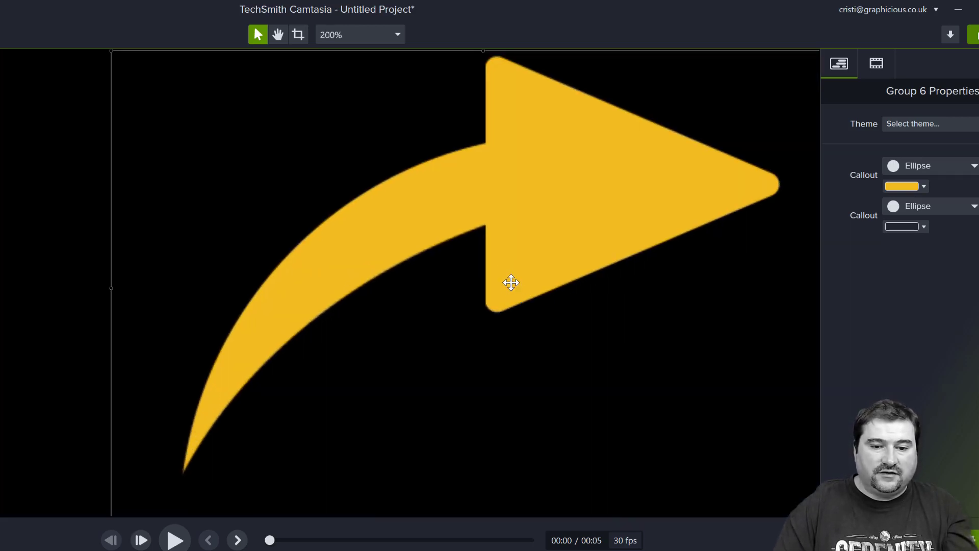
scroll(510, 342, down, 5)
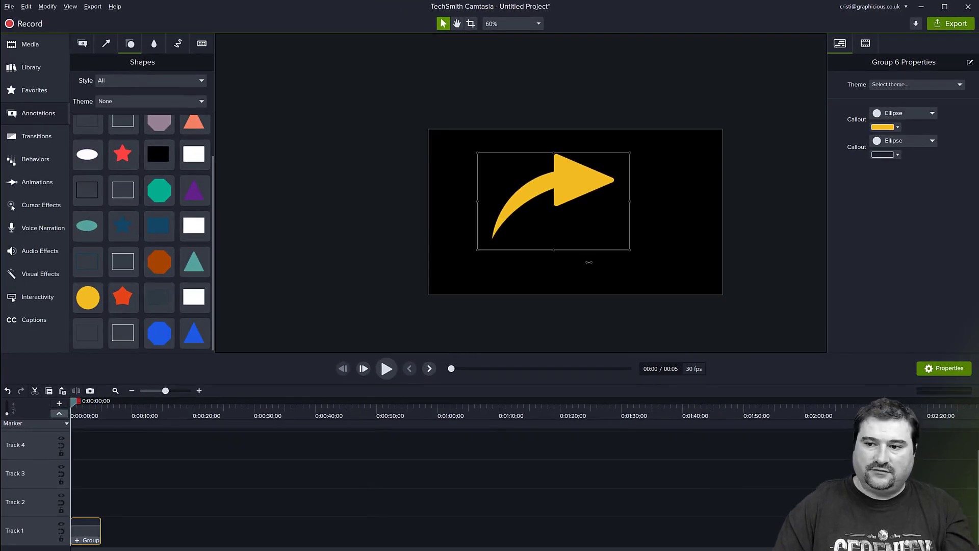
Add the Map.png image to the timeline and place it on the track beneath the arrow group
drag(978, 220, 700, 239)
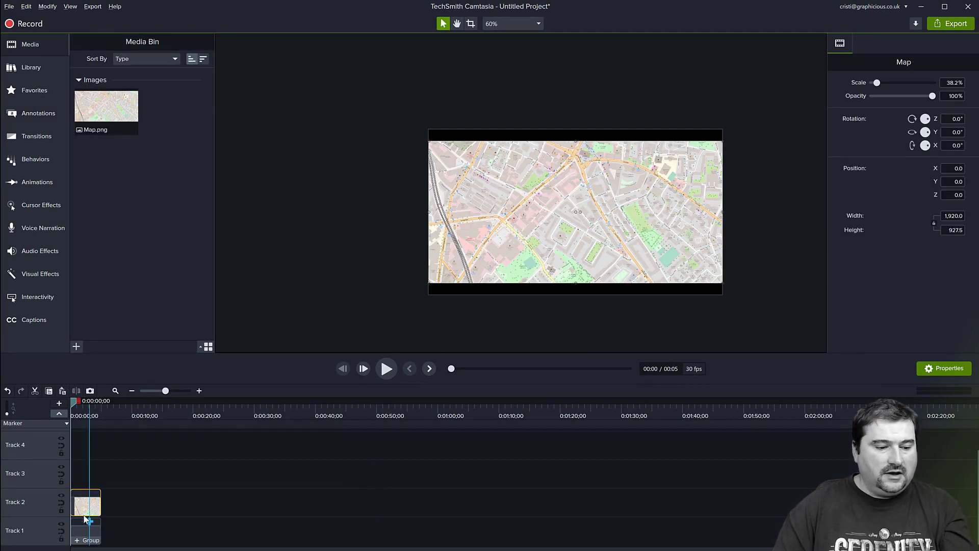
drag(34, 502, 34, 530)
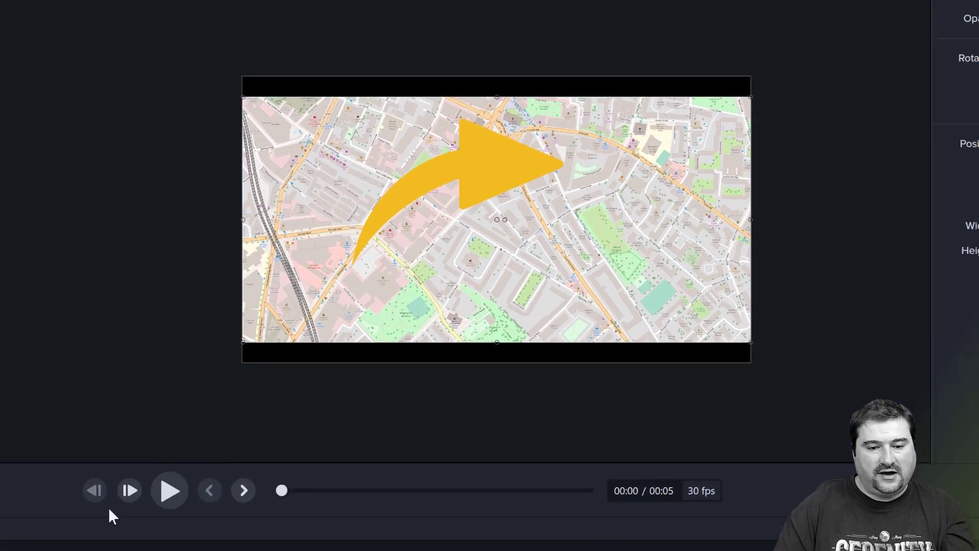
Enlarge the map image well beyond the canvas edges so it fills the whole frame behind the arrow
scroll(556, 231, up, 1)
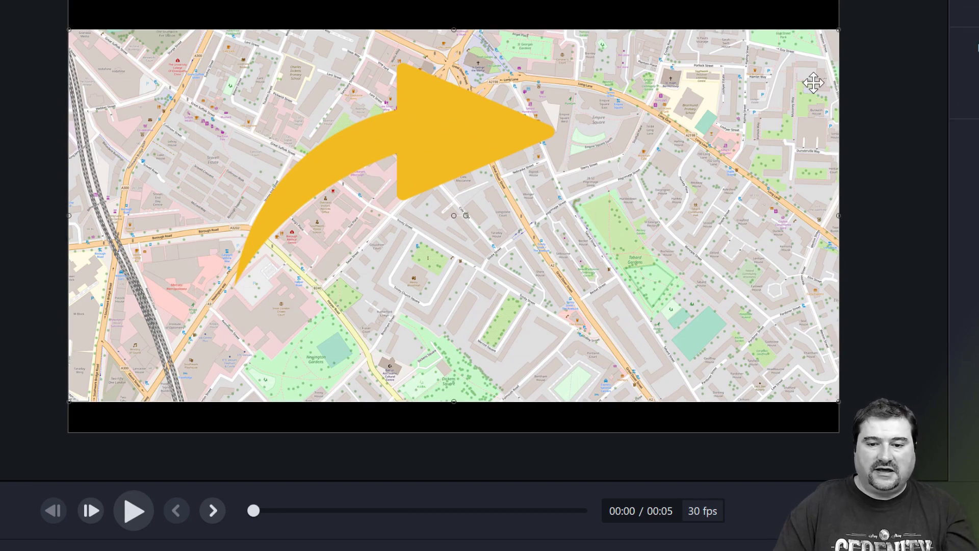
scroll(545, 348, down, 4)
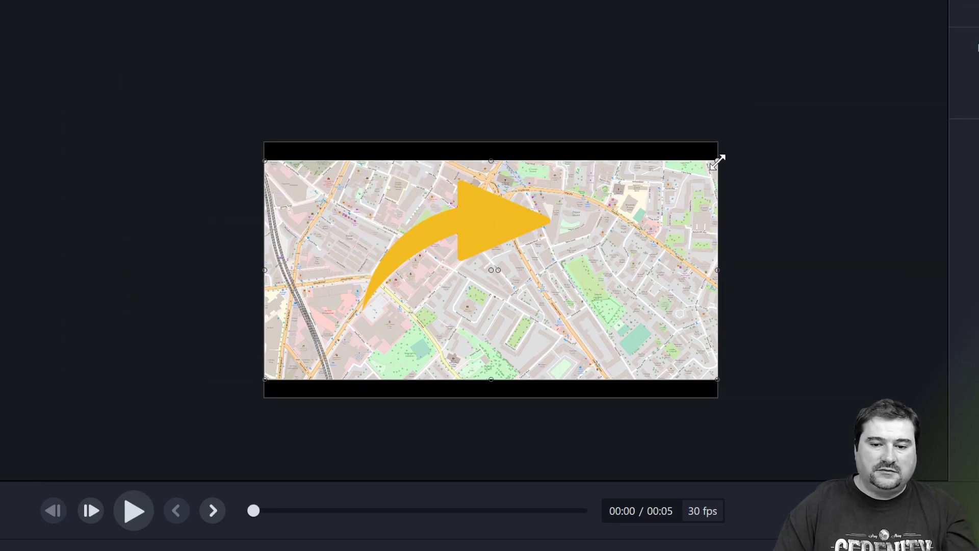
drag(719, 157, 901, 9)
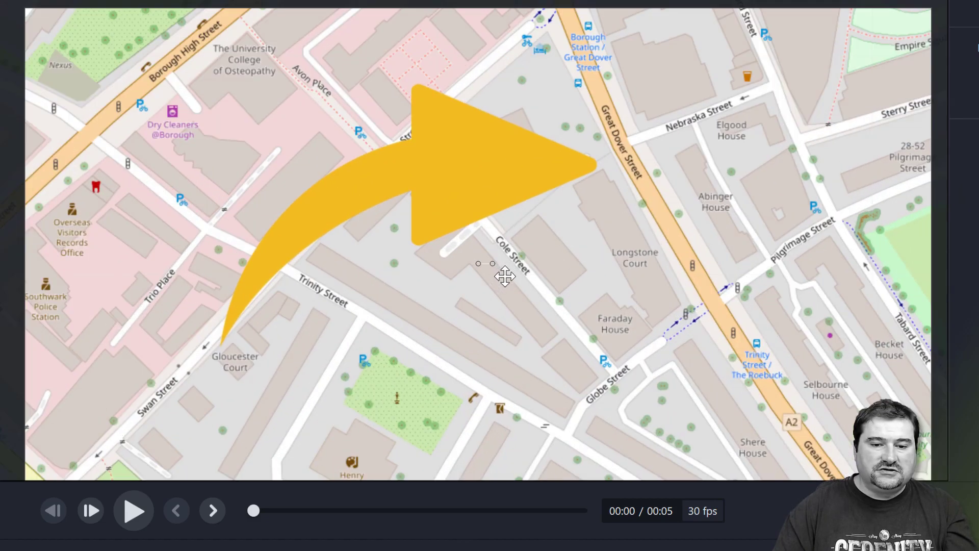
scroll(498, 278, up, 4)
Scale the arrow group down to about 97% and move it lower on the map
click(469, 204)
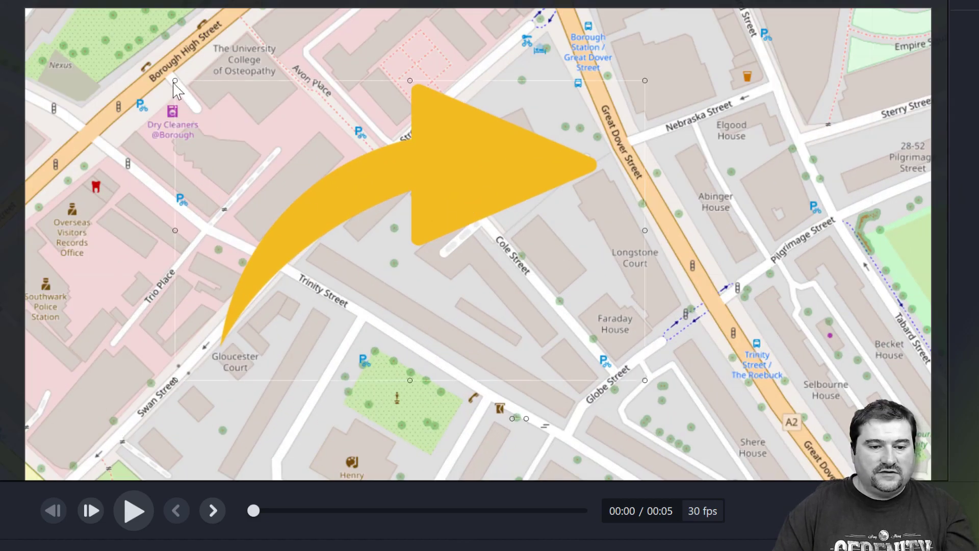
drag(175, 80, 416, 235)
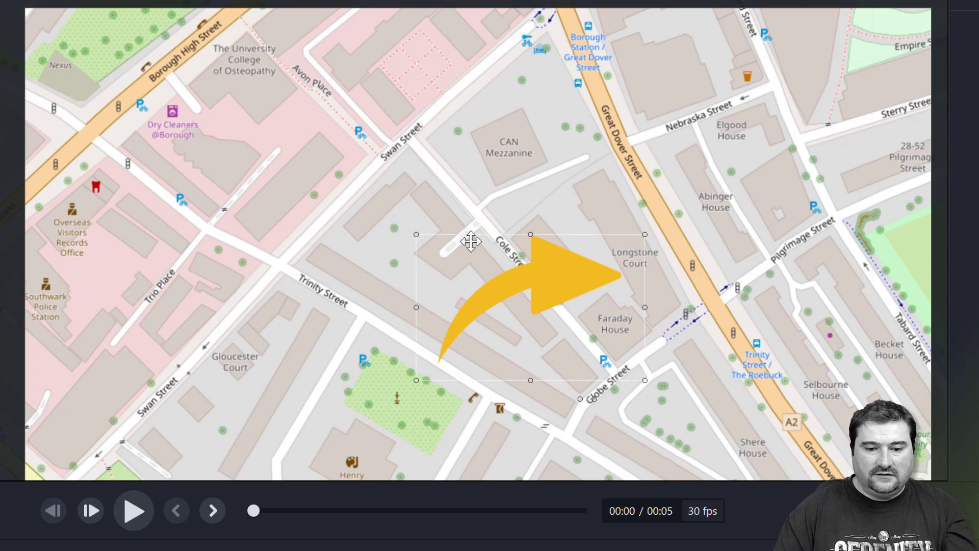
drag(551, 289, 546, 385)
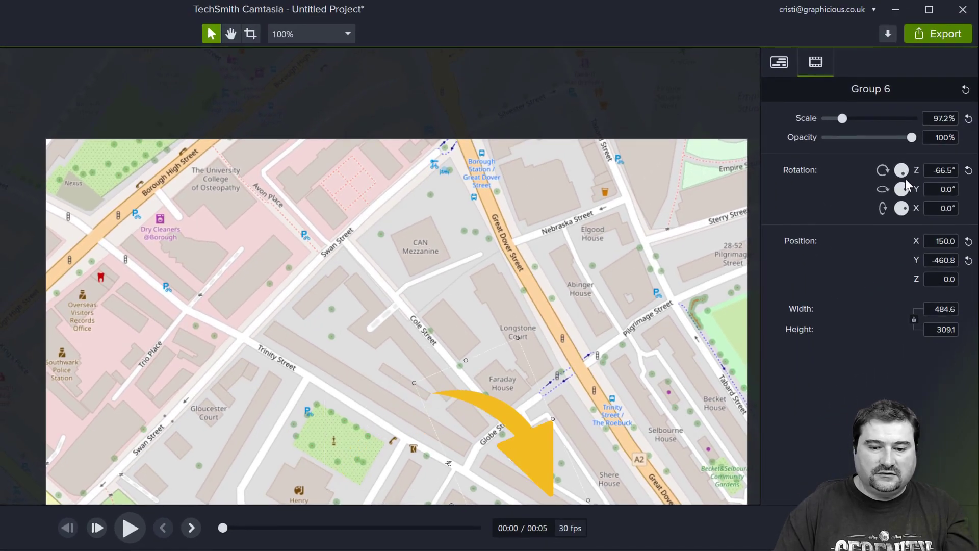
Rotate the arrow group to about -65° on Z and move it up so its tip points toward Faraday House
drag(905, 178, 905, 177)
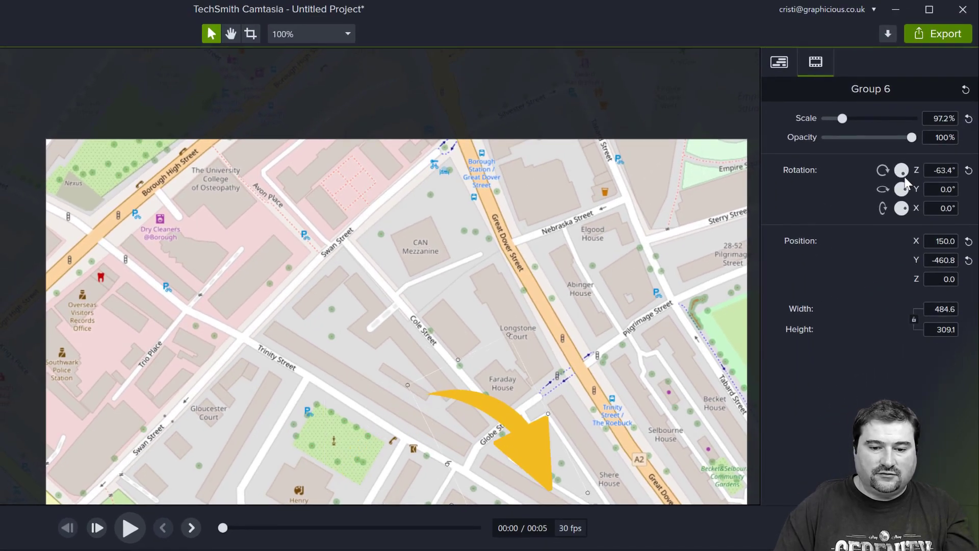
drag(520, 444, 466, 323)
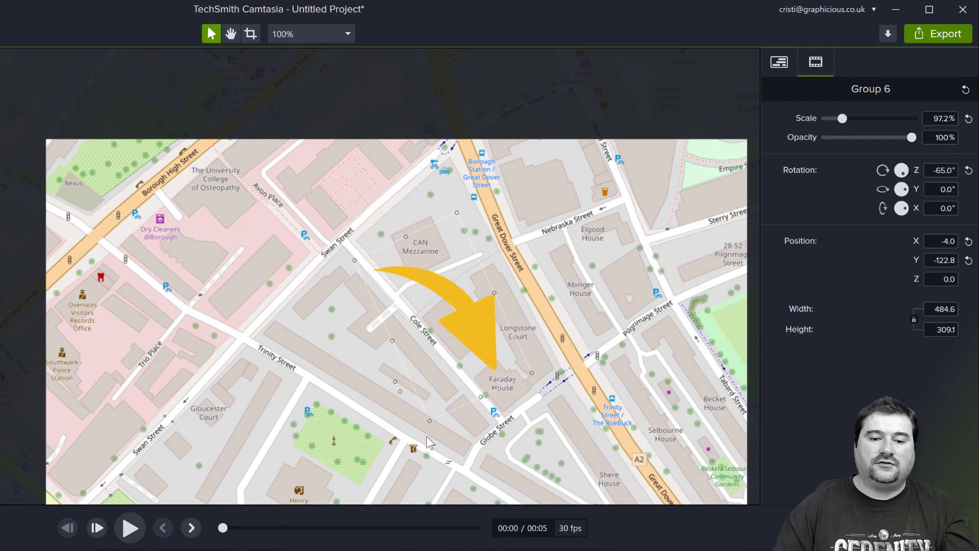
scroll(469, 362, up, 3)
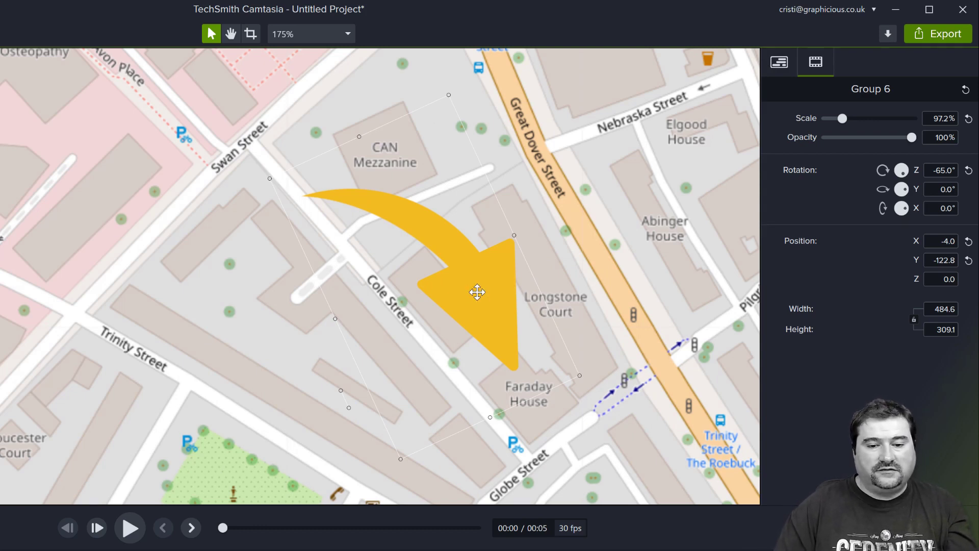
Recolour the arrow with the green default swatch through the group's first callout property
click(784, 61)
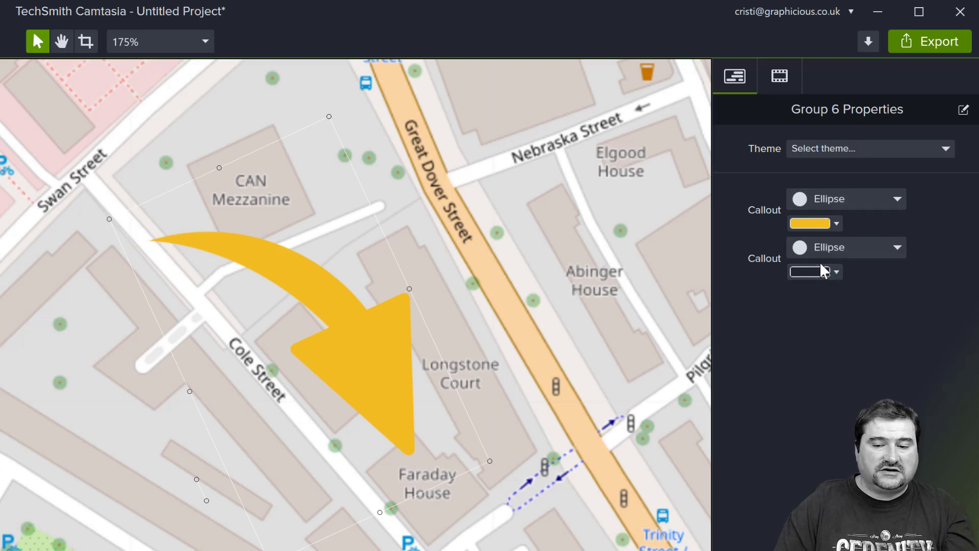
click(828, 224)
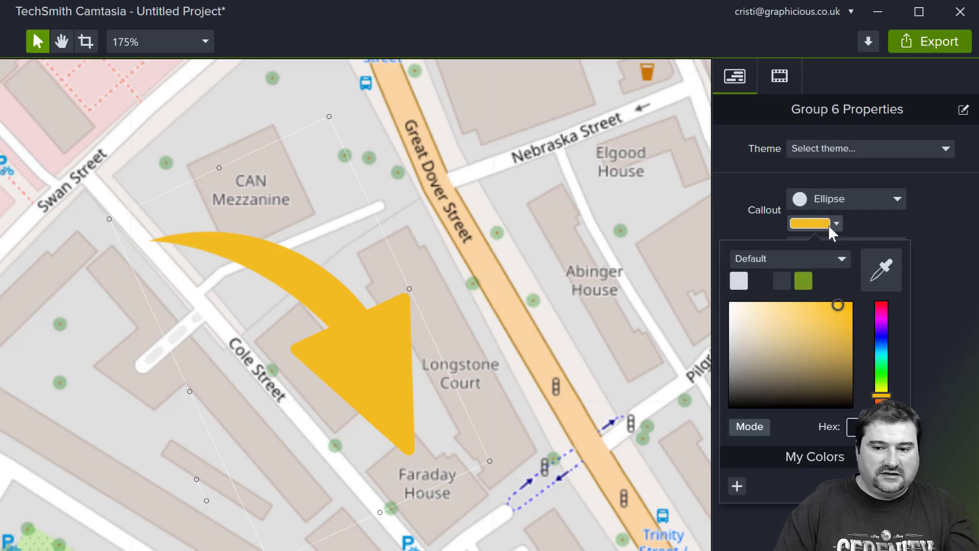
click(804, 280)
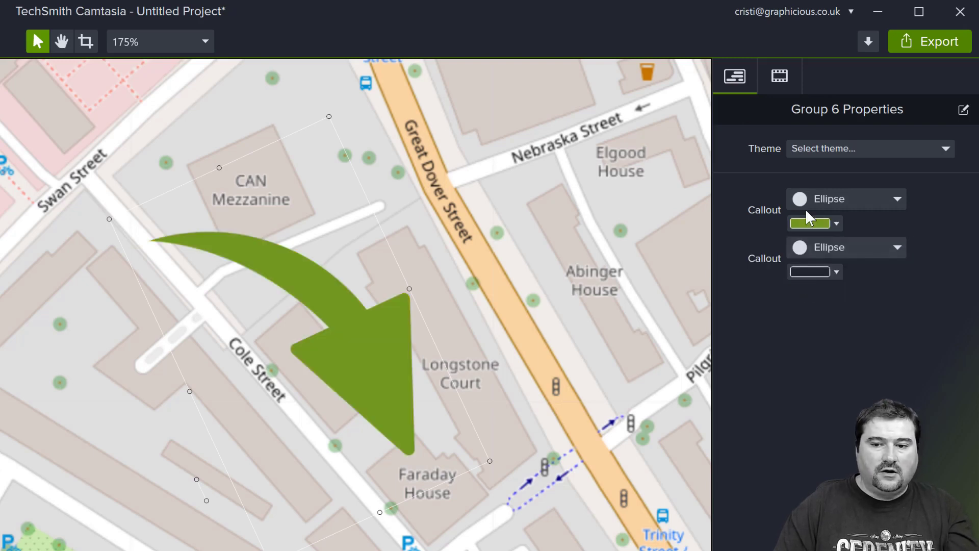
Set the arrow's fill to a fully saturated bright red through the group's first callout property
click(829, 227)
click(882, 305)
click(851, 306)
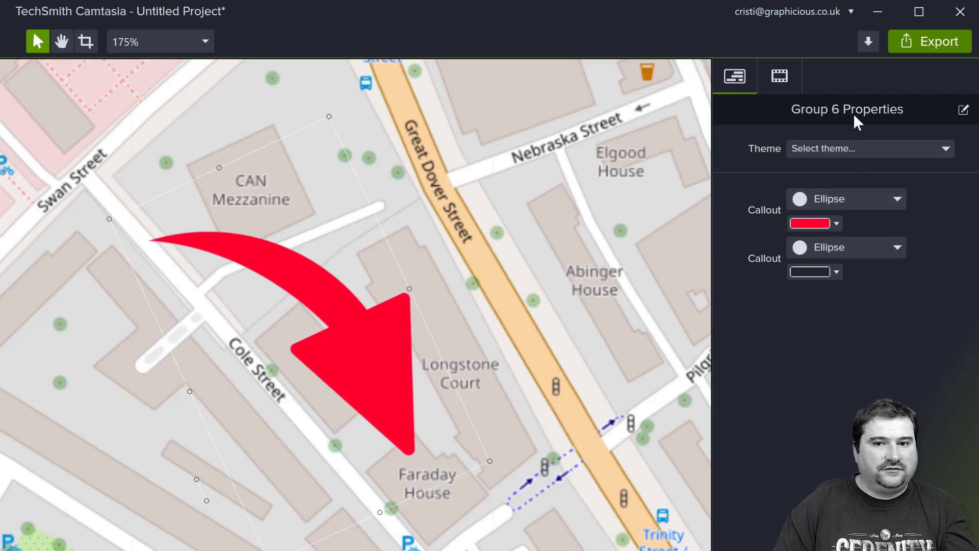
In the group's quick properties, hide the matte ellipse's outline-only callout entry and rename the red callout property "Arrow color"
click(963, 110)
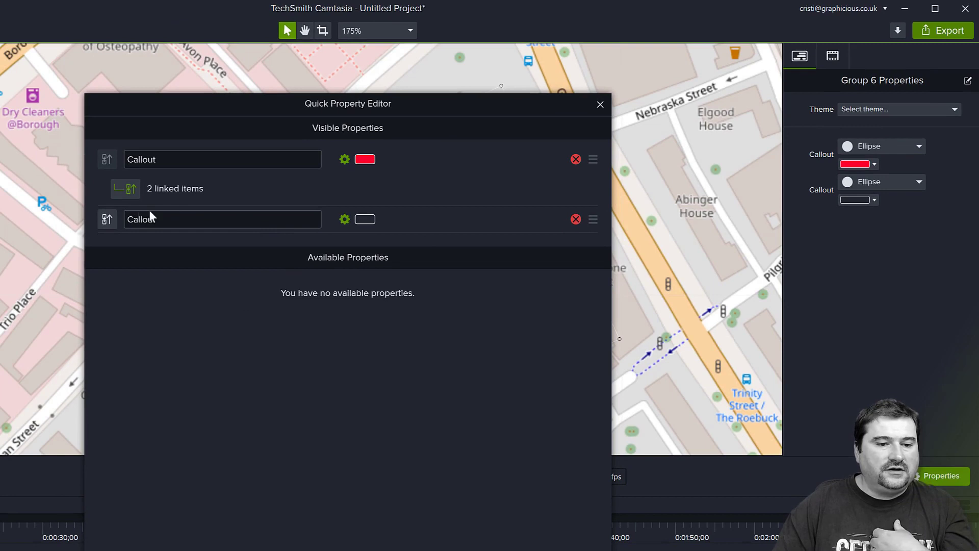
click(578, 219)
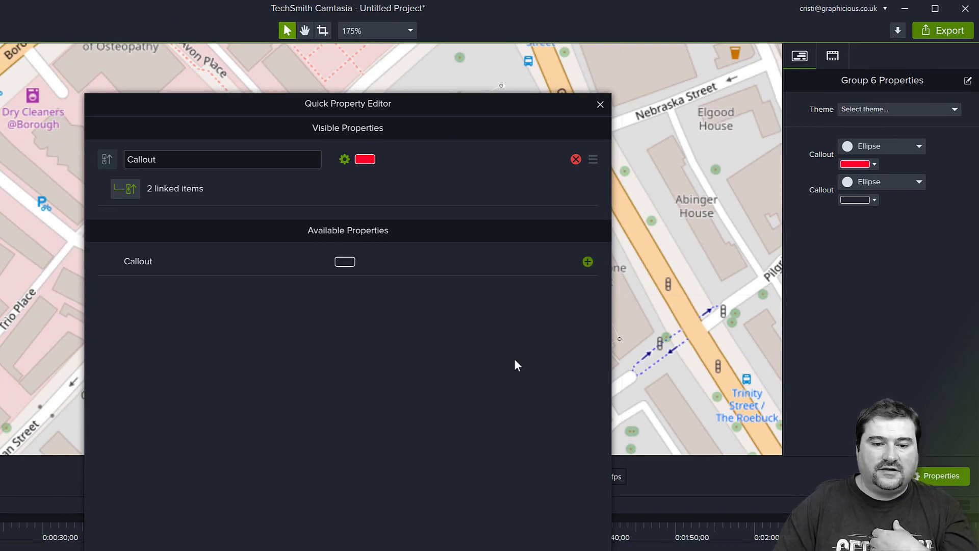
double_click(144, 160)
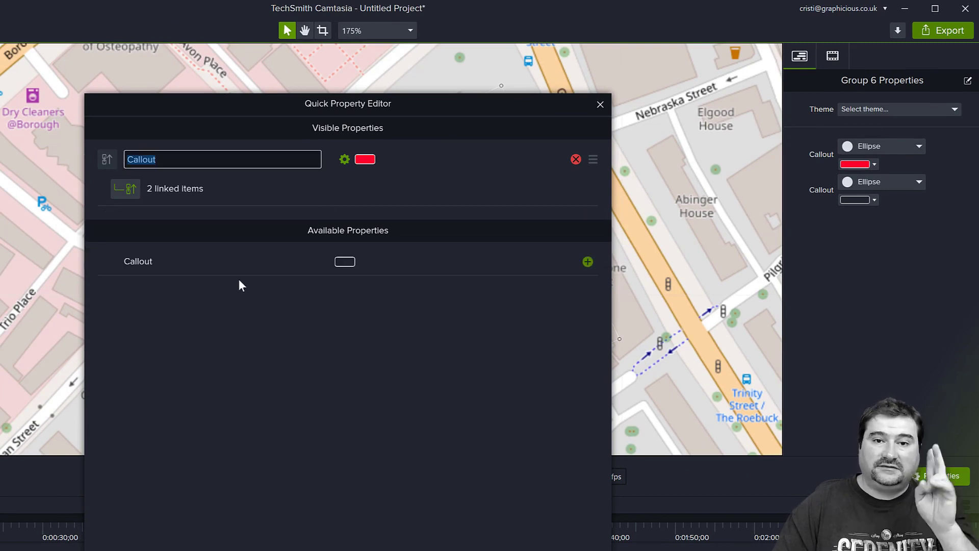
text(Arrow colour)
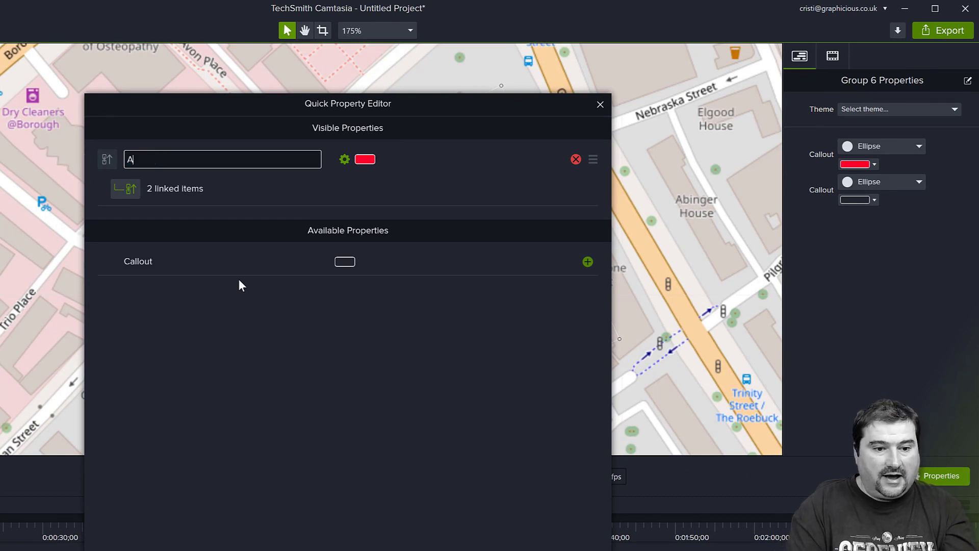
key(Return)
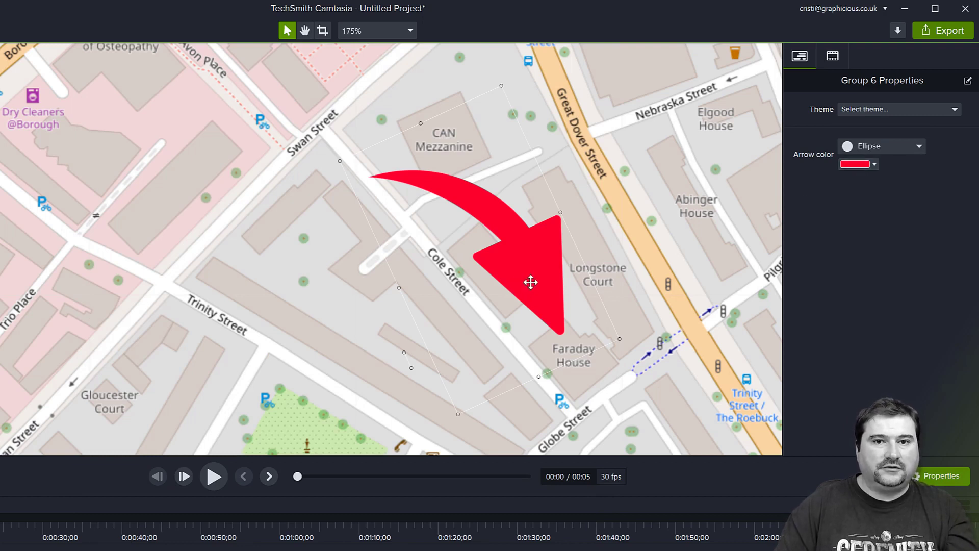
Try moving the red arrow up toward Swan Street and back beside Longstone Court
drag(549, 280, 472, 232)
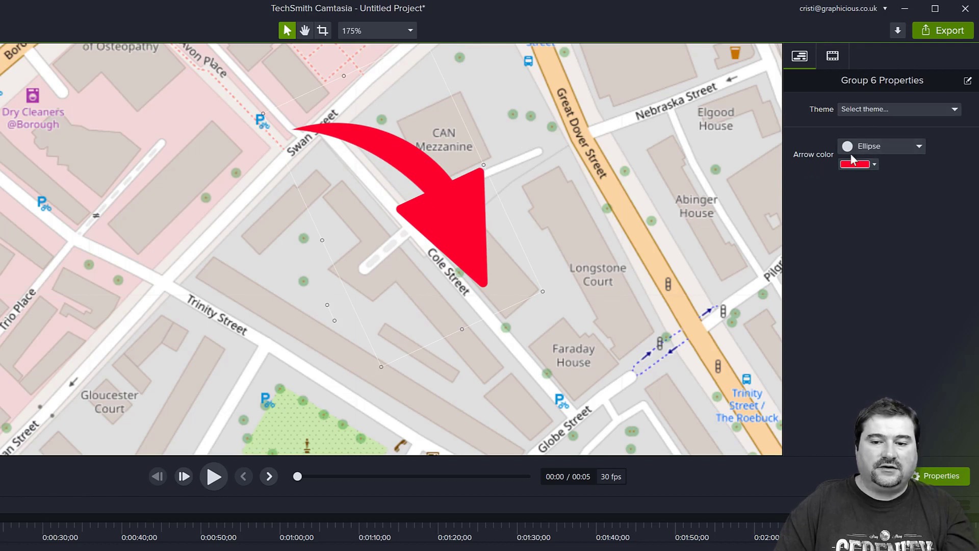
drag(442, 257, 526, 288)
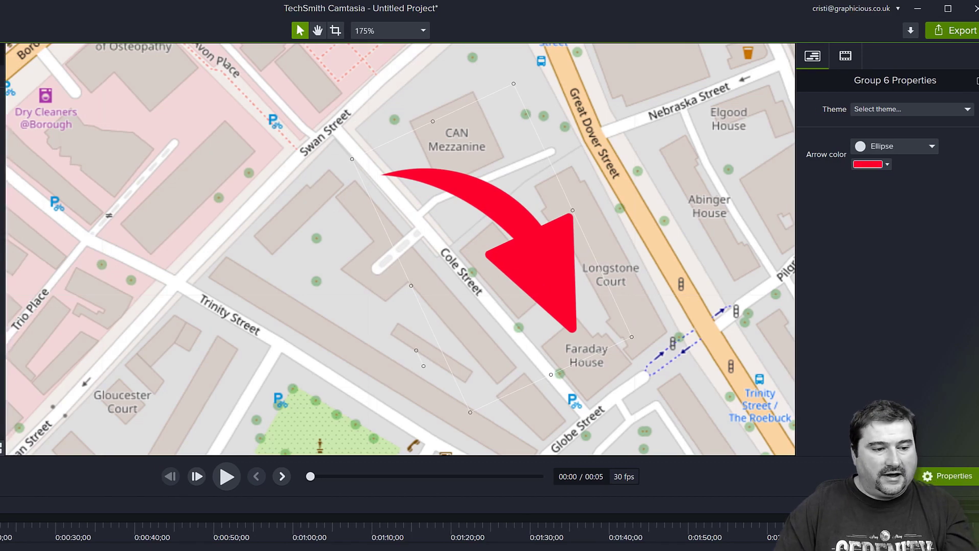
Rename the arrow's group on Track 2 as "Arrow"
click(55, 358)
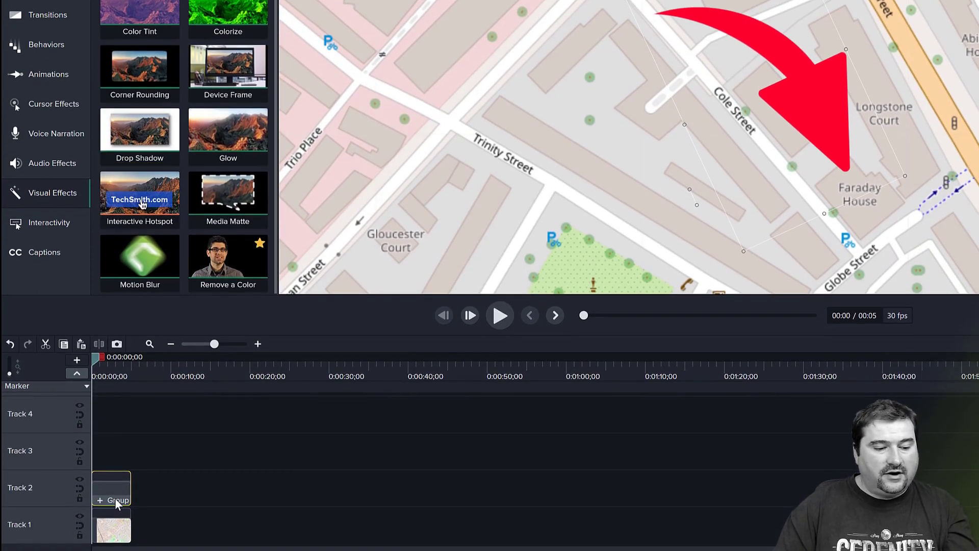
right_click(115, 497)
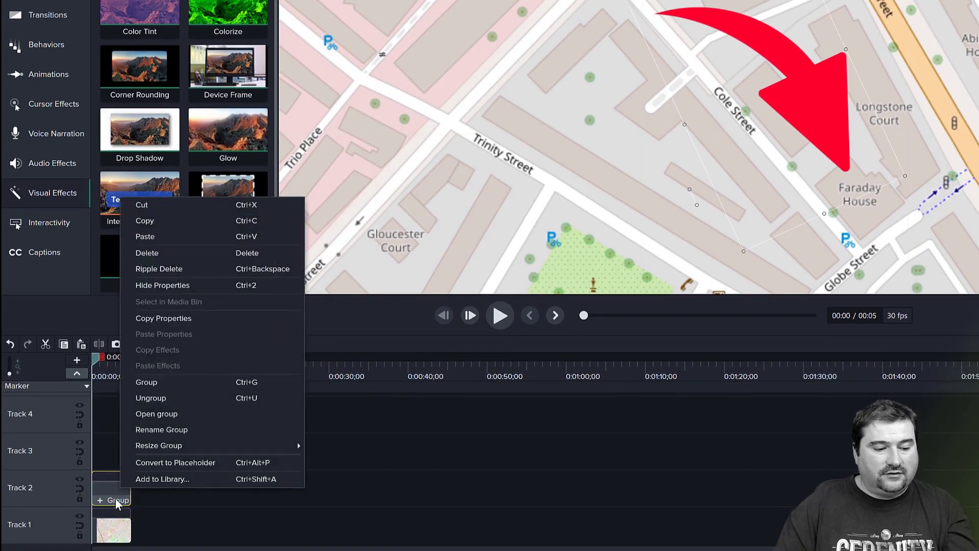
click(147, 433)
text(Arrow)
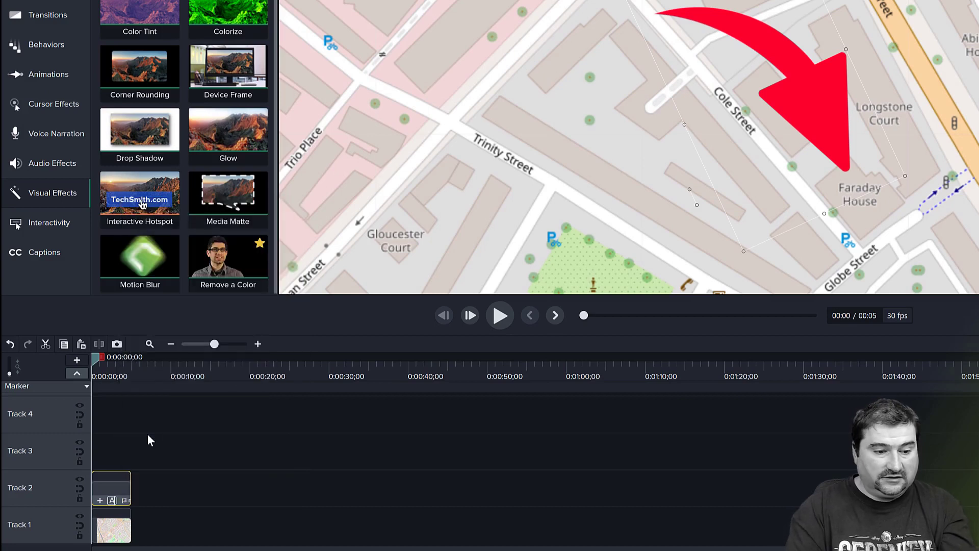
key(Return)
scroll(130, 503, up, 5)
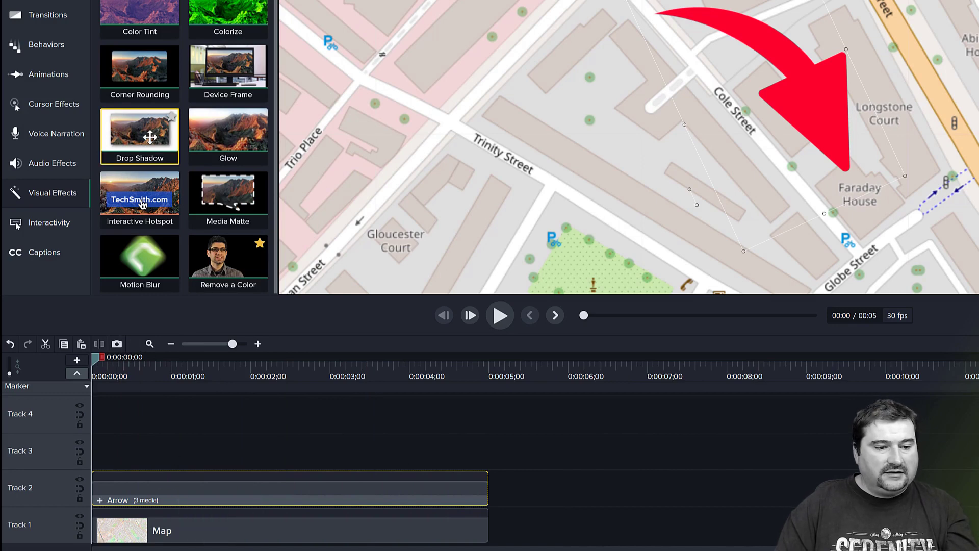
Apply a Drop Shadow to the Arrow group with angle 225°, offset 35, opacity 60% and blur 13
drag(148, 132, 166, 492)
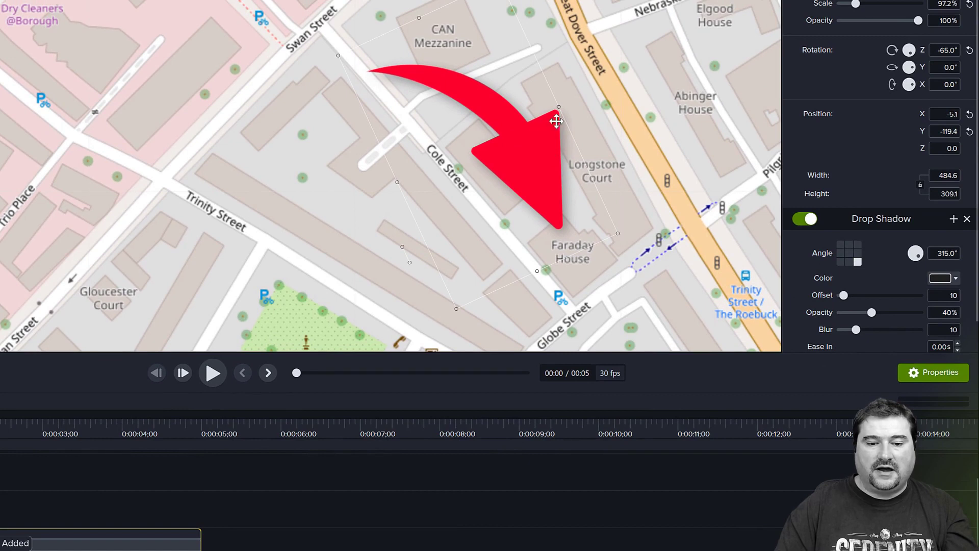
click(840, 262)
drag(844, 300, 860, 330)
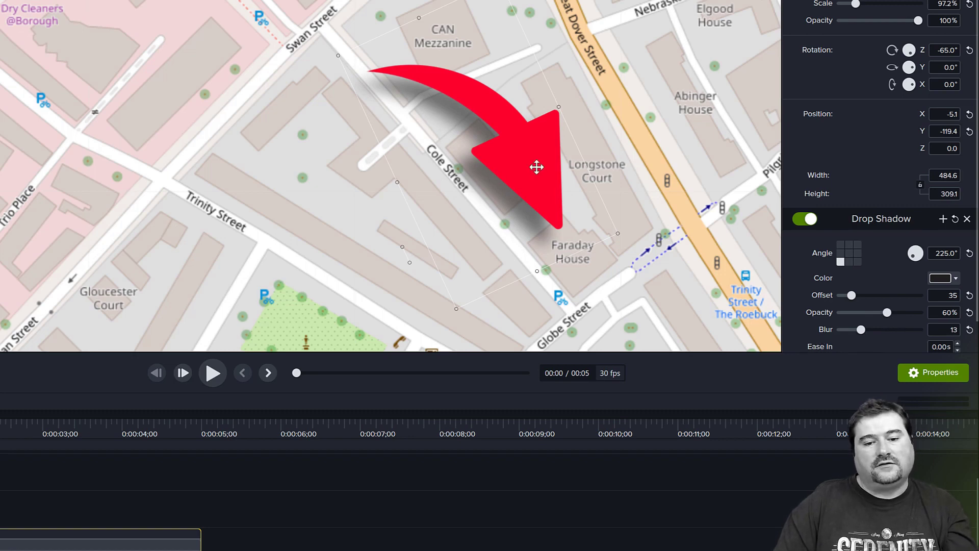
Reposition the shadowed arrow on the map so its tip ends at Faraday House
drag(537, 166, 529, 127)
scroll(513, 194, down, 7)
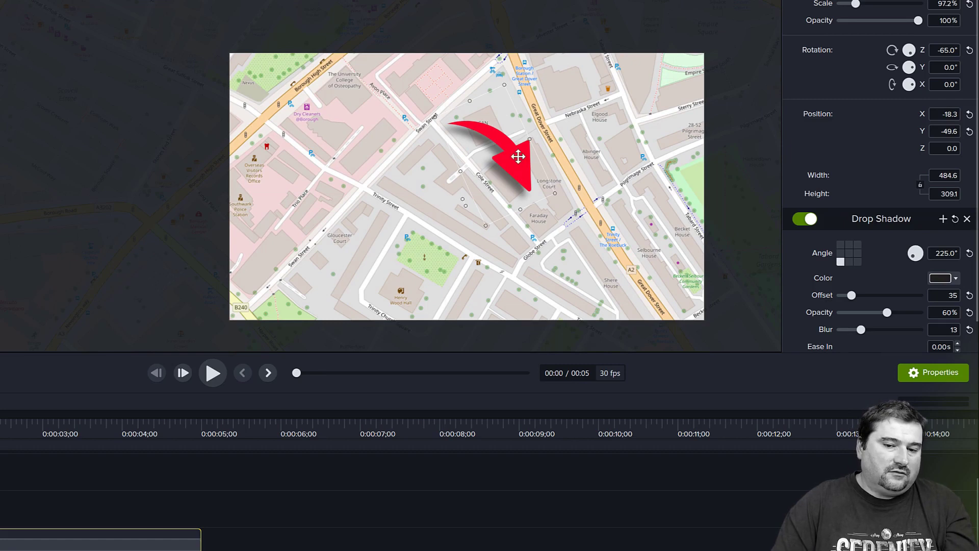
drag(516, 156, 523, 183)
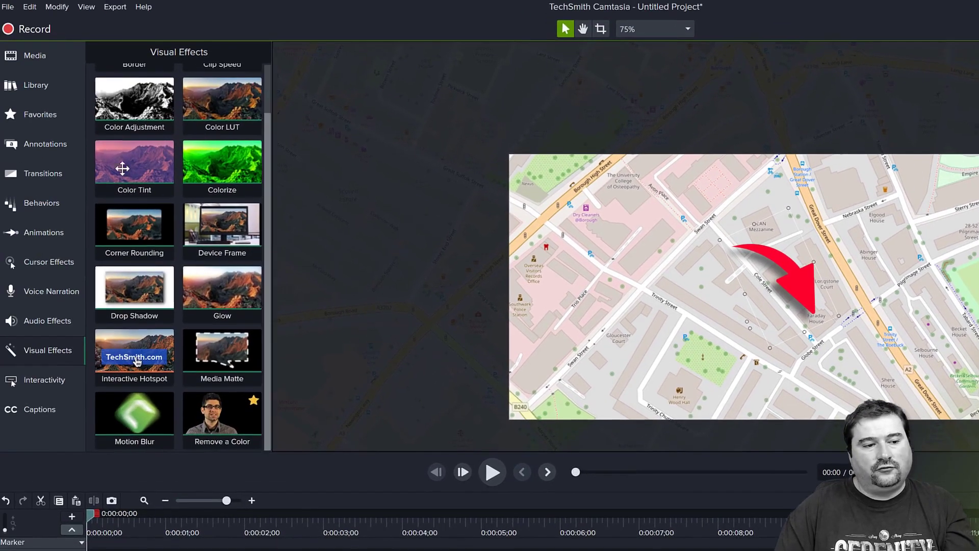
Show the annotation shapes of all styles and place the yellow circle at the center of the canvas
click(47, 144)
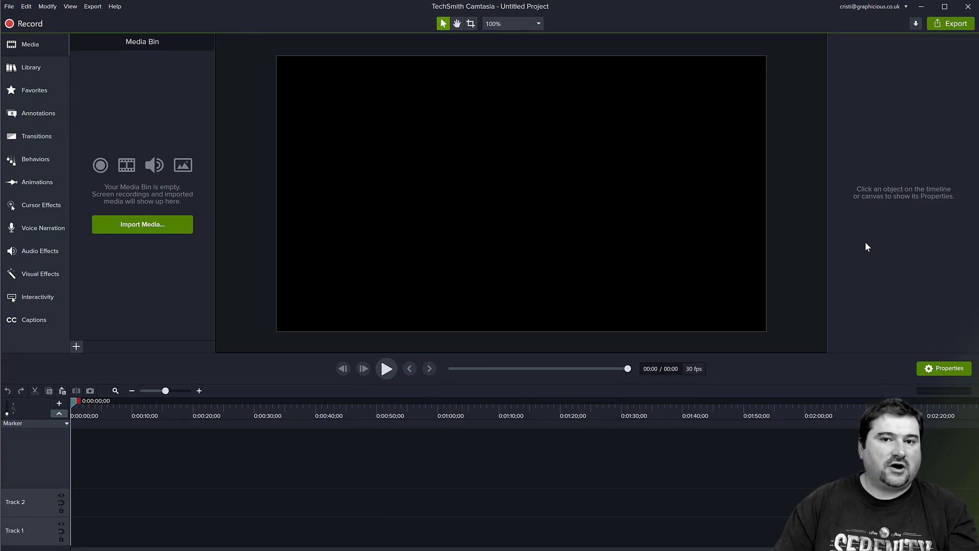
click(24, 111)
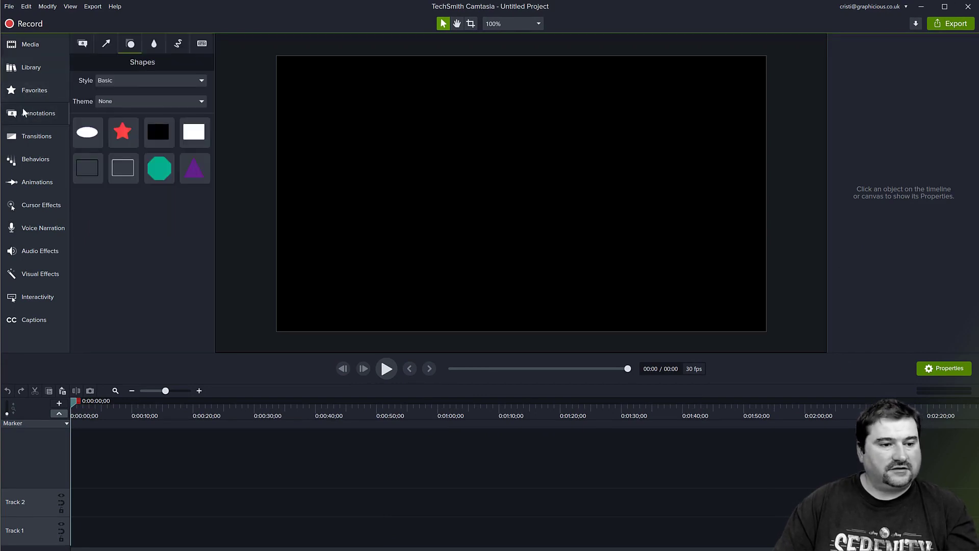
click(156, 82)
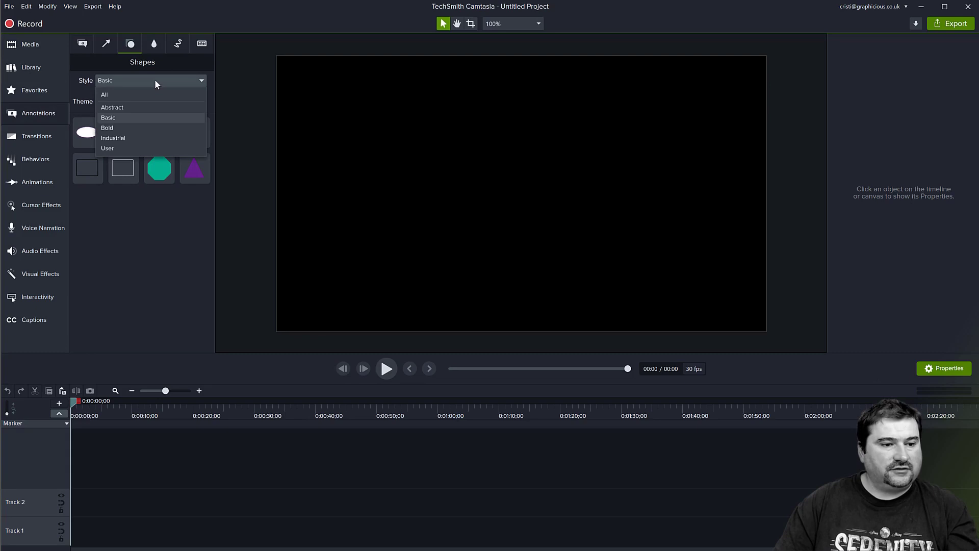
click(130, 93)
drag(88, 297, 590, 144)
drag(543, 182, 545, 188)
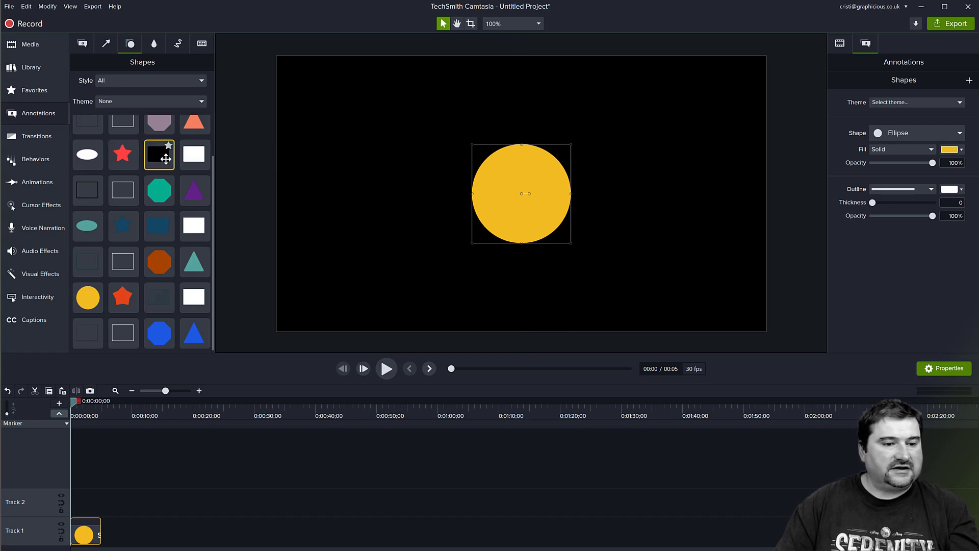
Add a rectangle in the circle's yellow and size it as a horizontal bar about 498 × 115 centered across the circle
drag(159, 154, 464, 191)
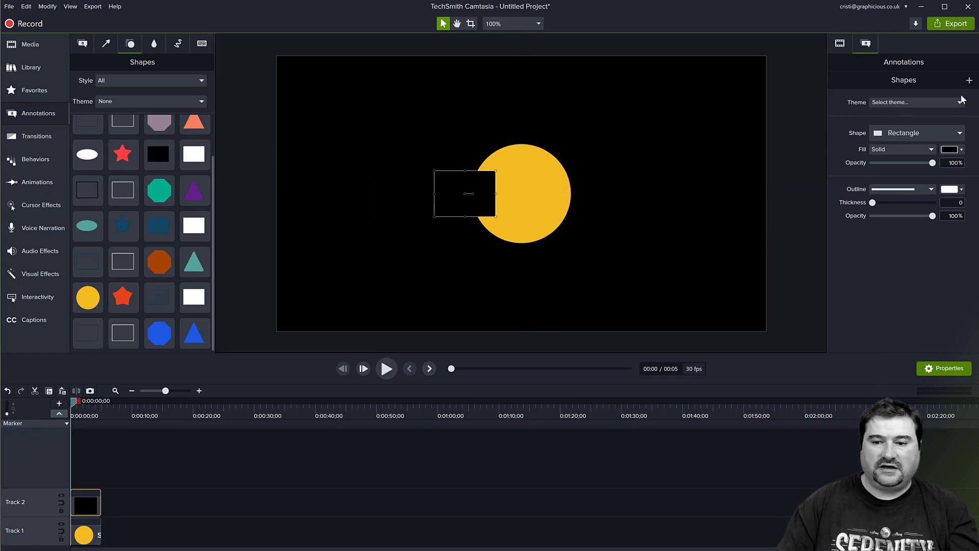
click(951, 150)
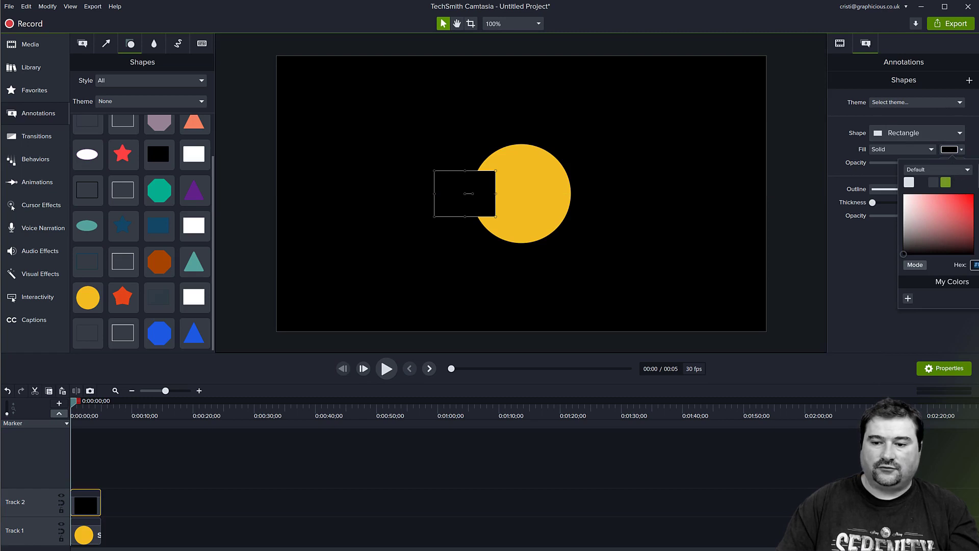
click(978, 170)
click(543, 217)
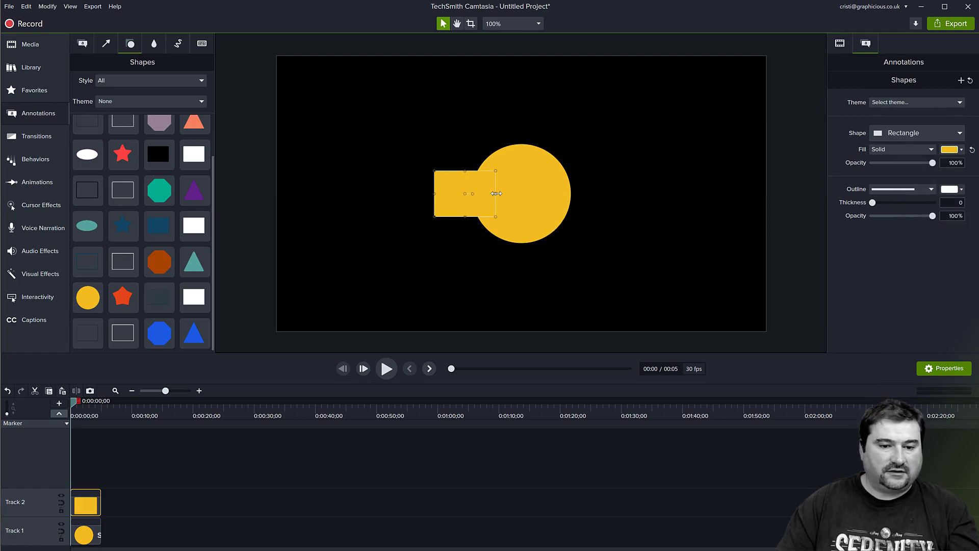
drag(496, 194, 545, 205)
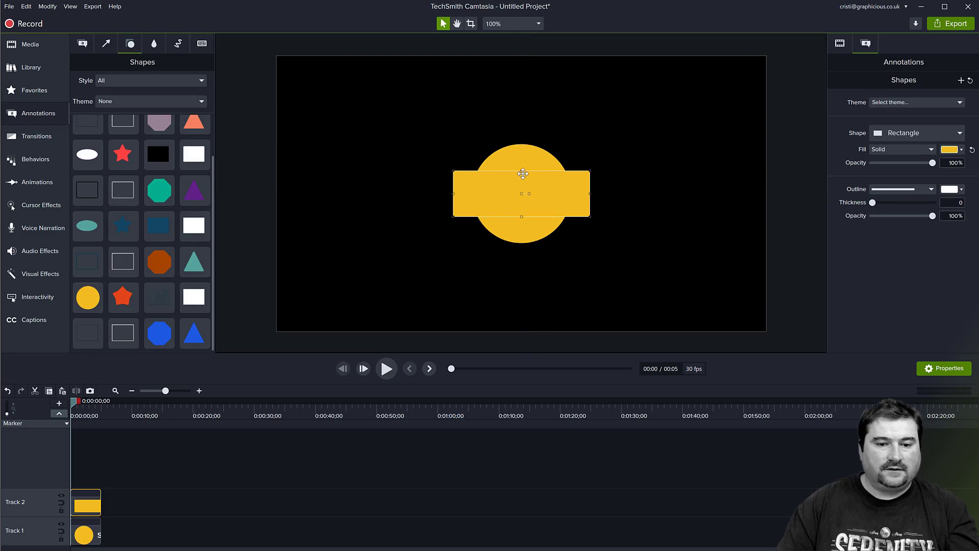
drag(521, 171, 522, 180)
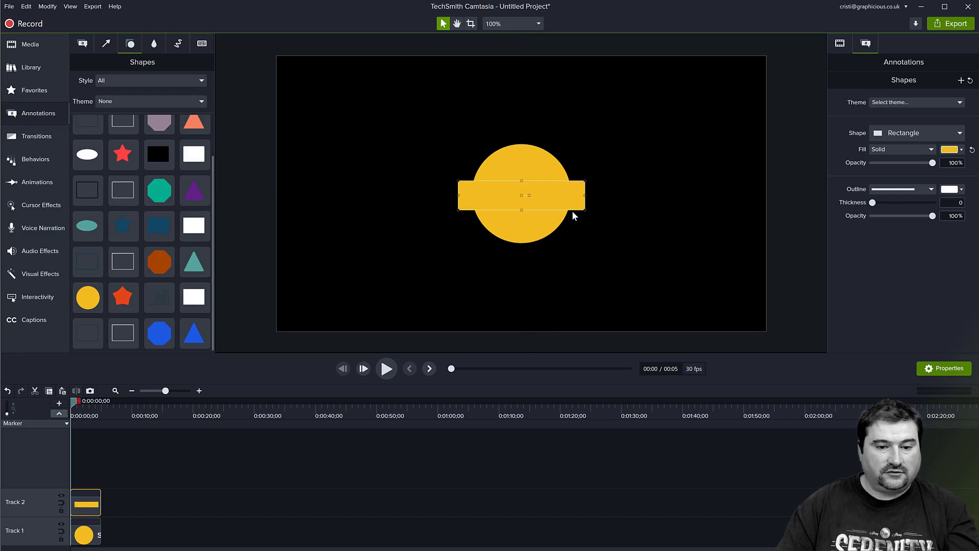
Duplicate the yellow bar onto Track 3 and set the copy's Z rotation to 45°
key(ctrl+c)
key(ctrl+v)
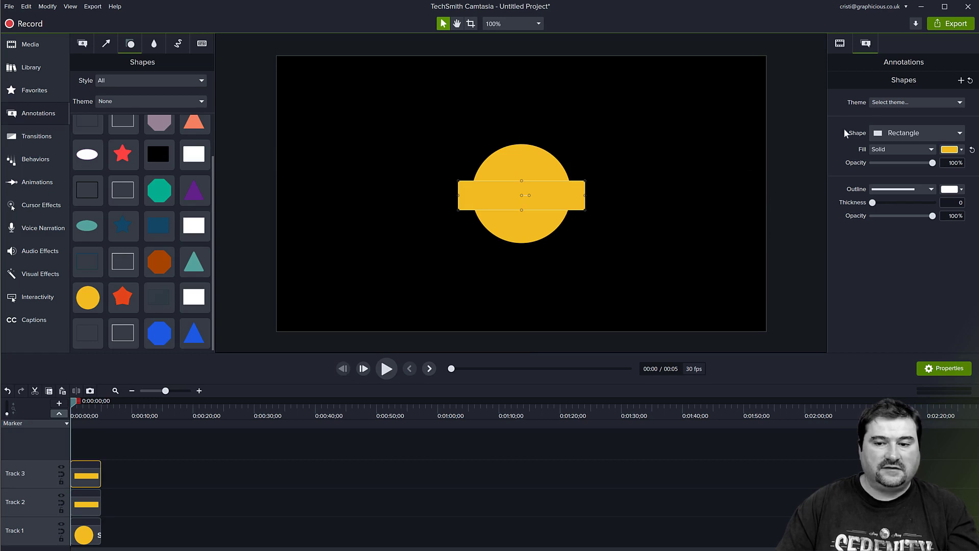
click(841, 44)
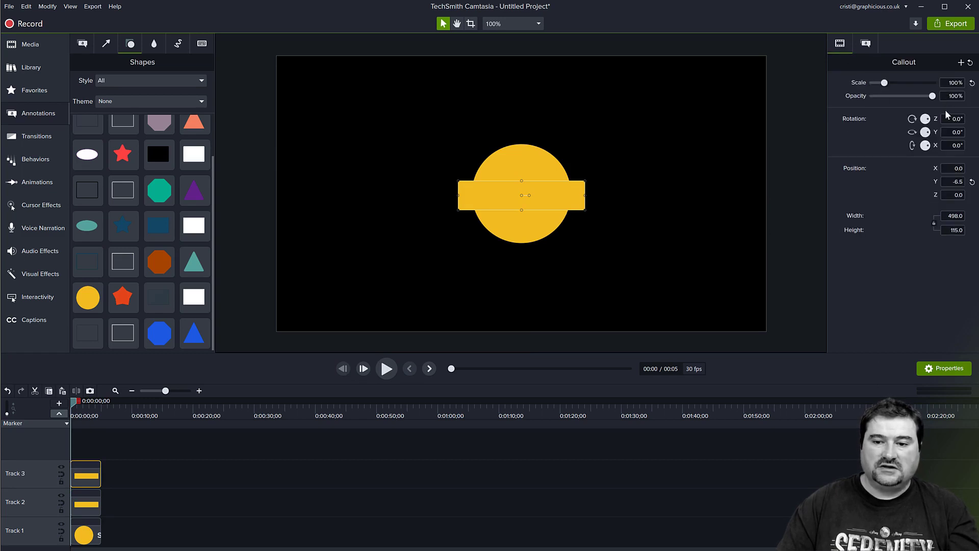
click(953, 119)
text(90)
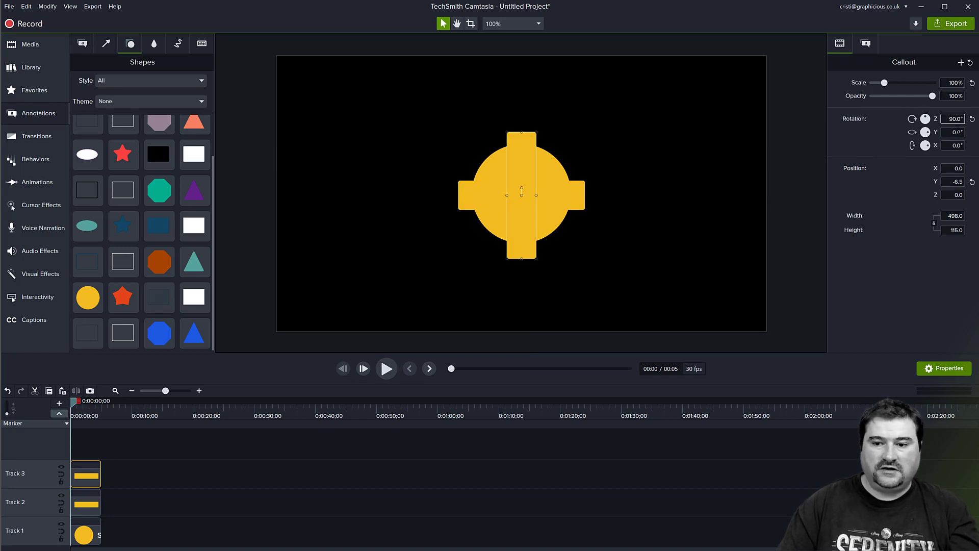
text(45)
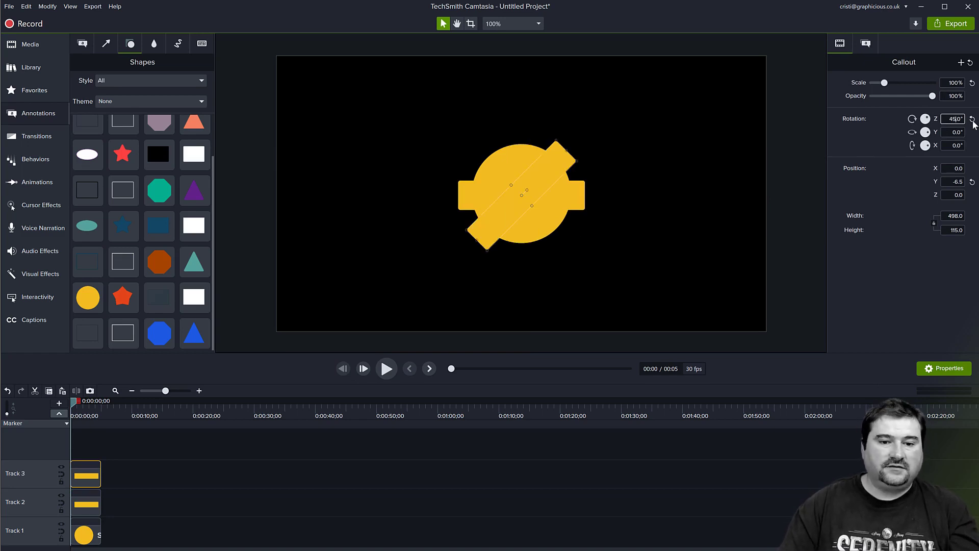
Duplicate the diagonal bar onto Track 4 and set the copy's Z rotation to 90°
key(ctrl+c)
key(ctrl+v)
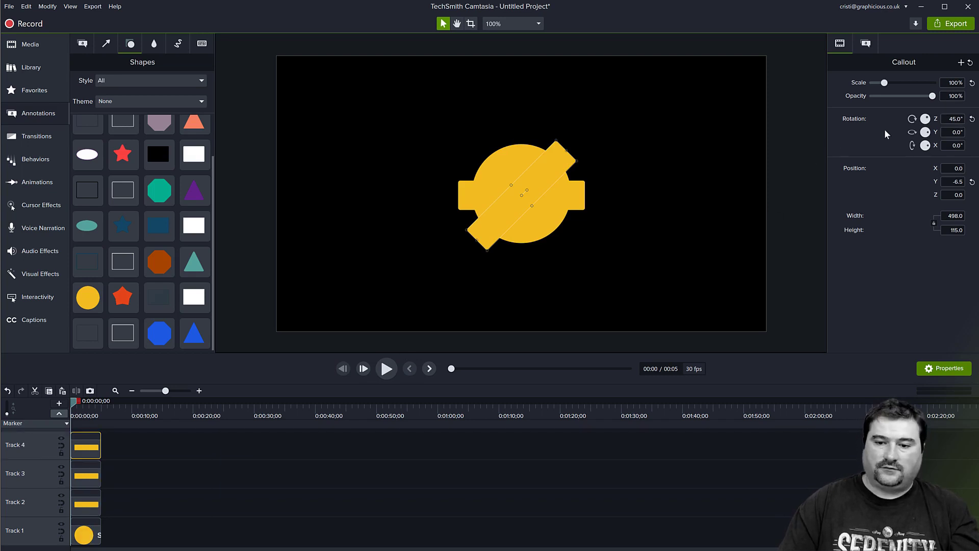
click(947, 118)
text(90)
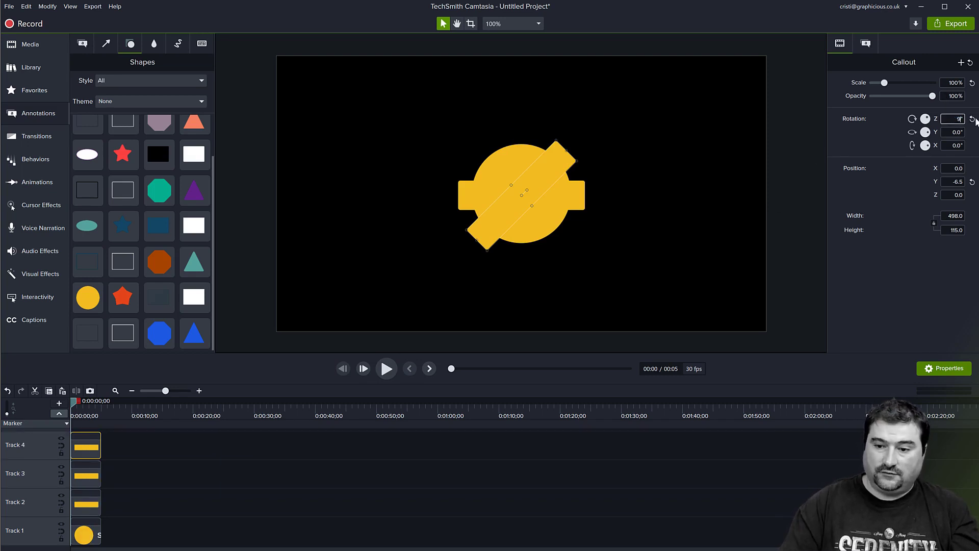
key(Return)
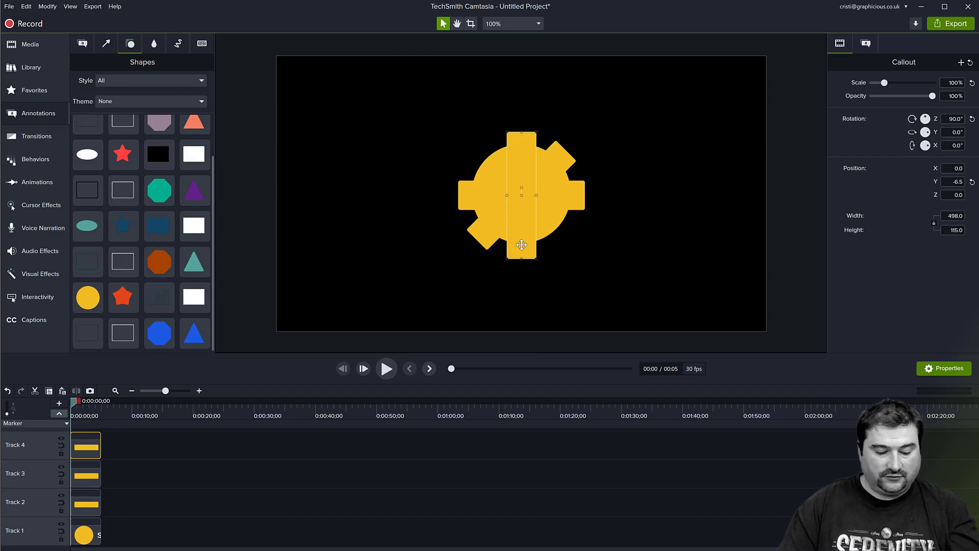
Add another copy of the bar on Track 5 and set its Z rotation to 135°
key(ctrl+v)
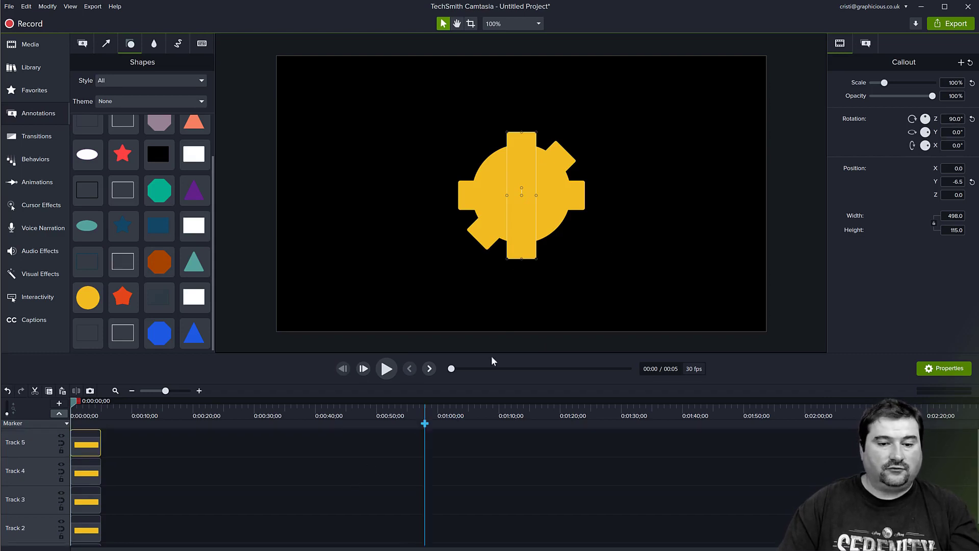
click(949, 119)
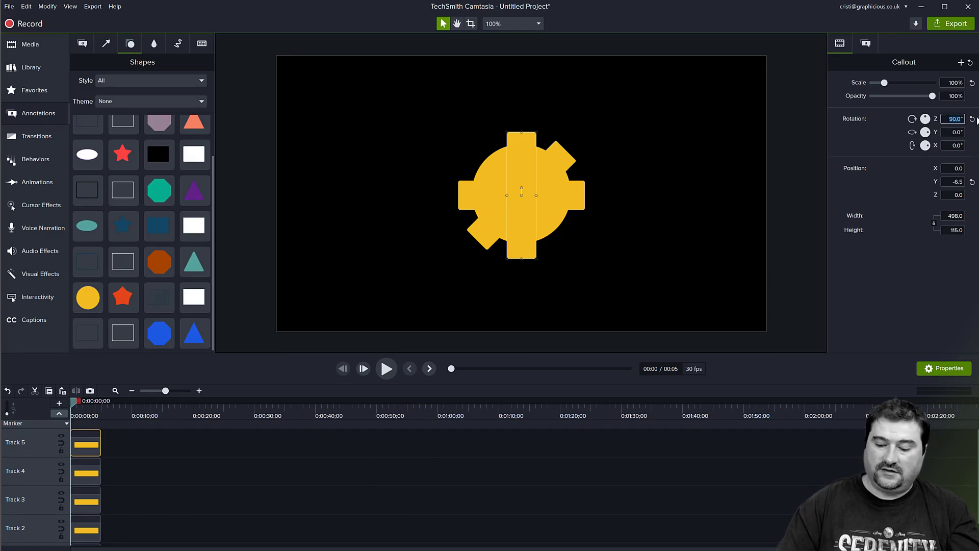
text(135)
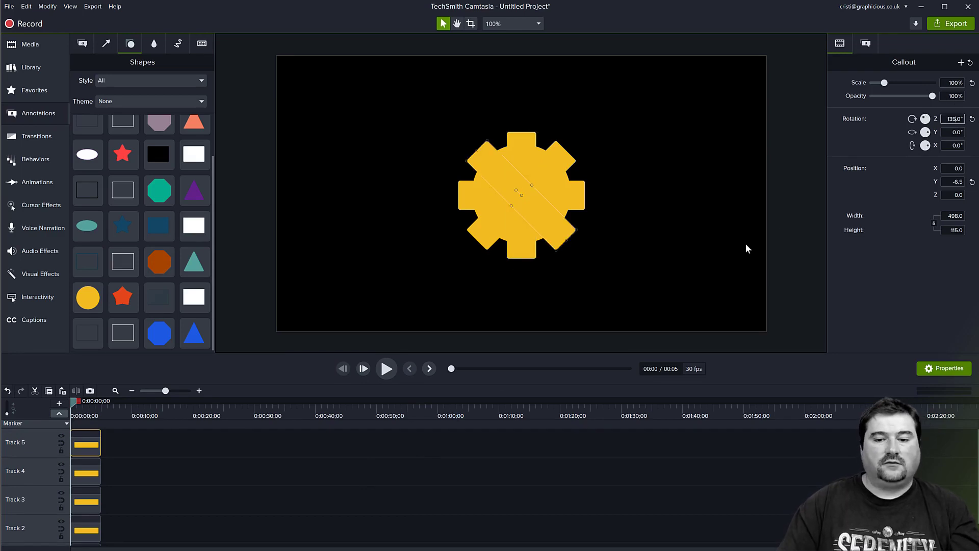
click(780, 216)
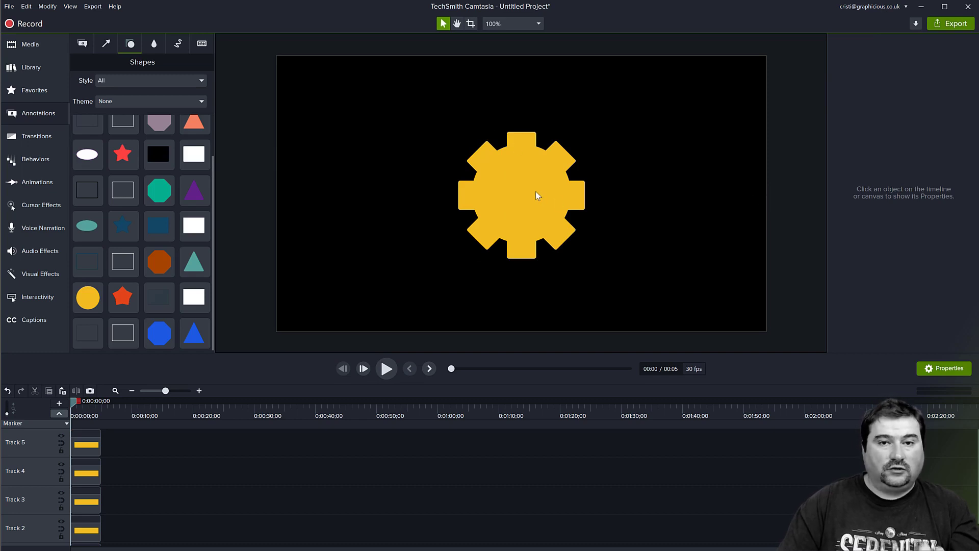
Duplicate the yellow circle from Track 1 onto Track 6, above all the bars
scroll(128, 488, down, 1)
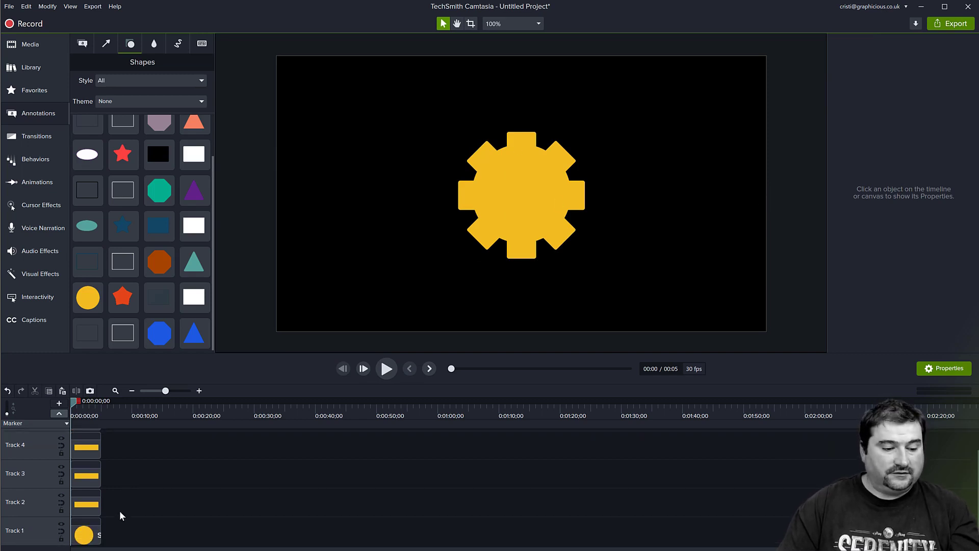
click(86, 537)
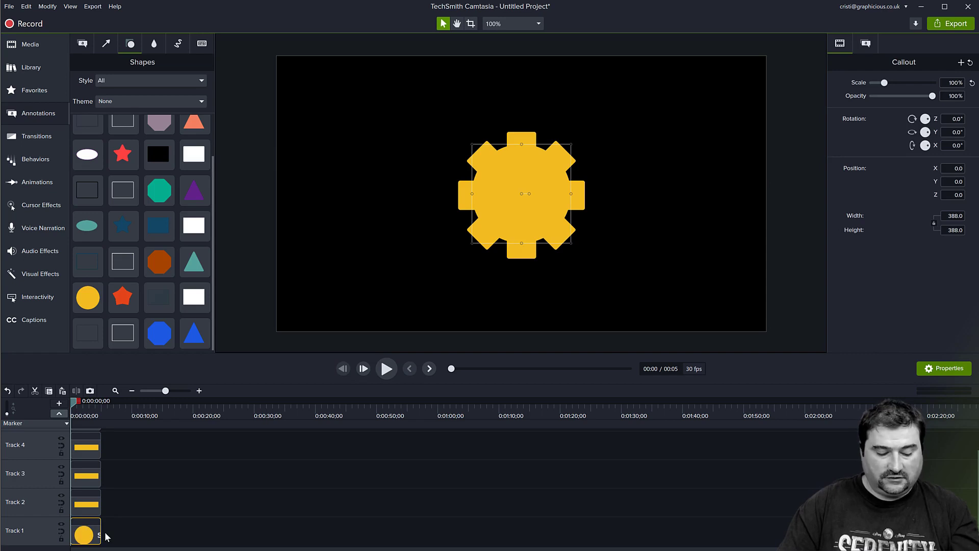
scroll(127, 533, up, 2)
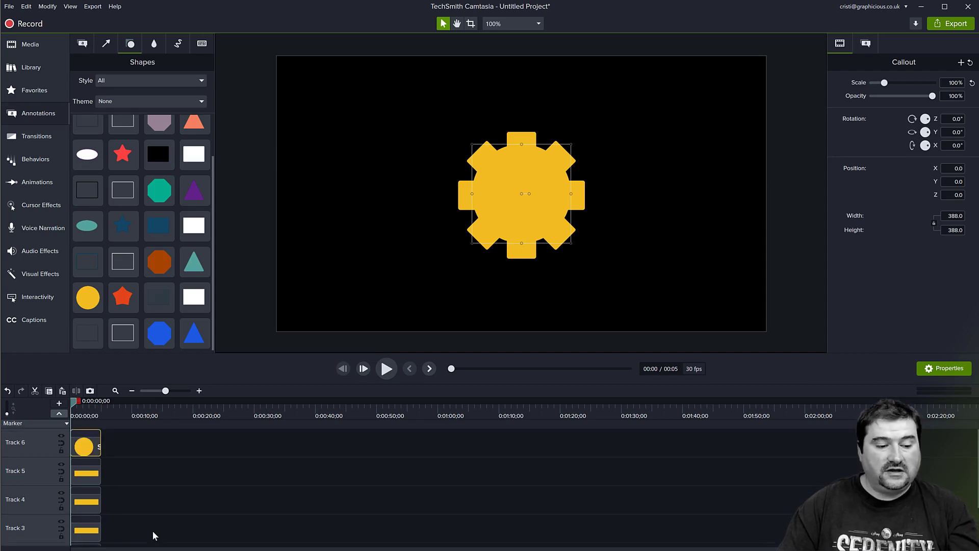
Fill the circle on Track 6 with dark gray and shrink it around its center to about 258 × 258
click(866, 44)
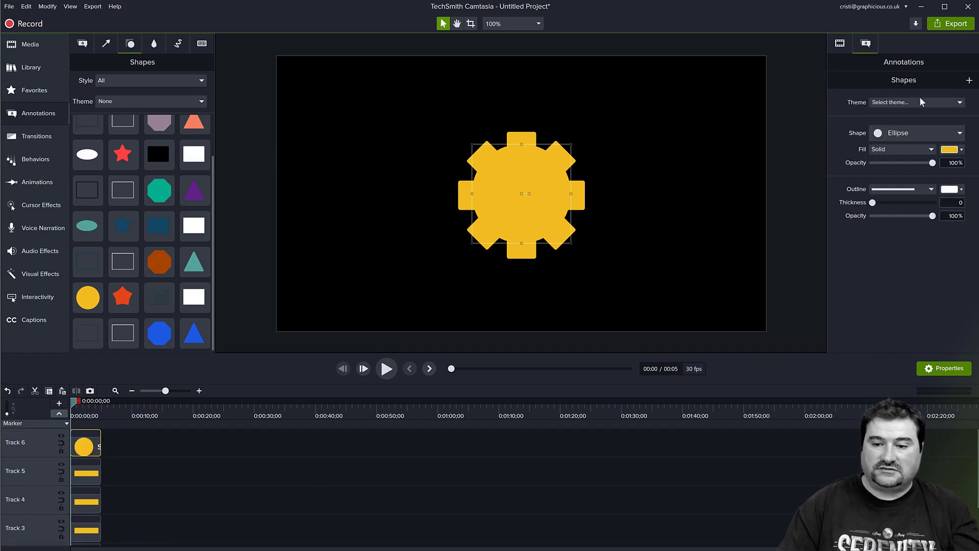
click(954, 150)
click(936, 184)
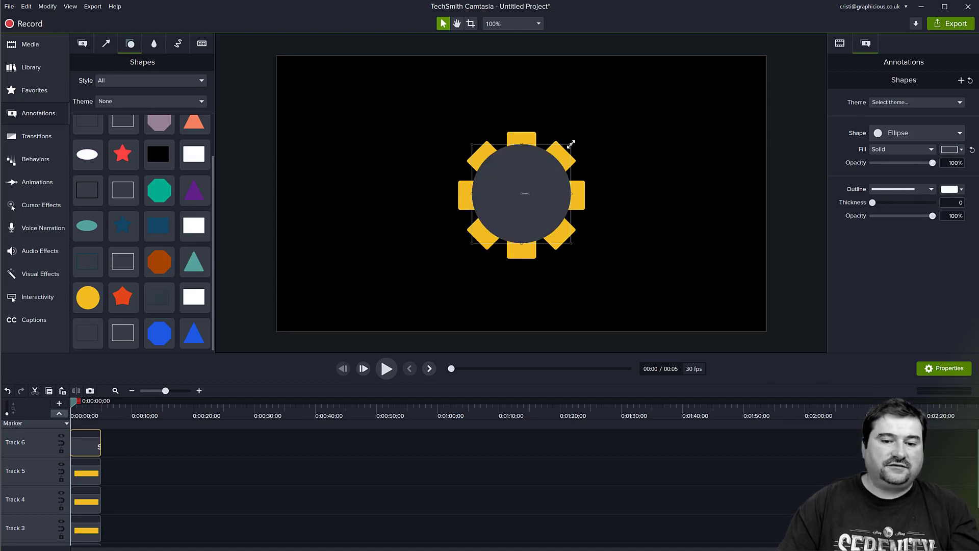
drag(571, 143, 556, 162)
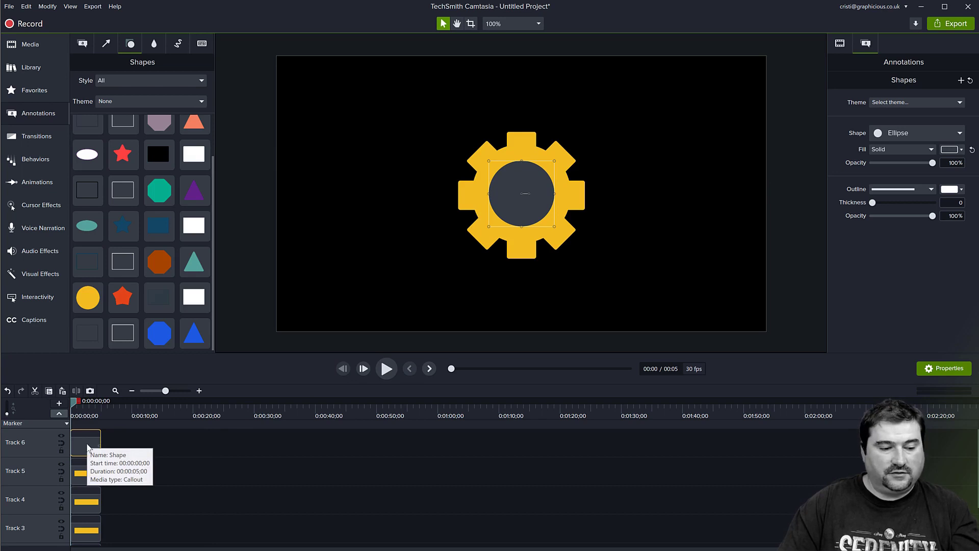
Group the yellow circle and four bars on Track 1, and move the gray circle down to Track 2
drag(243, 342, 242, 284)
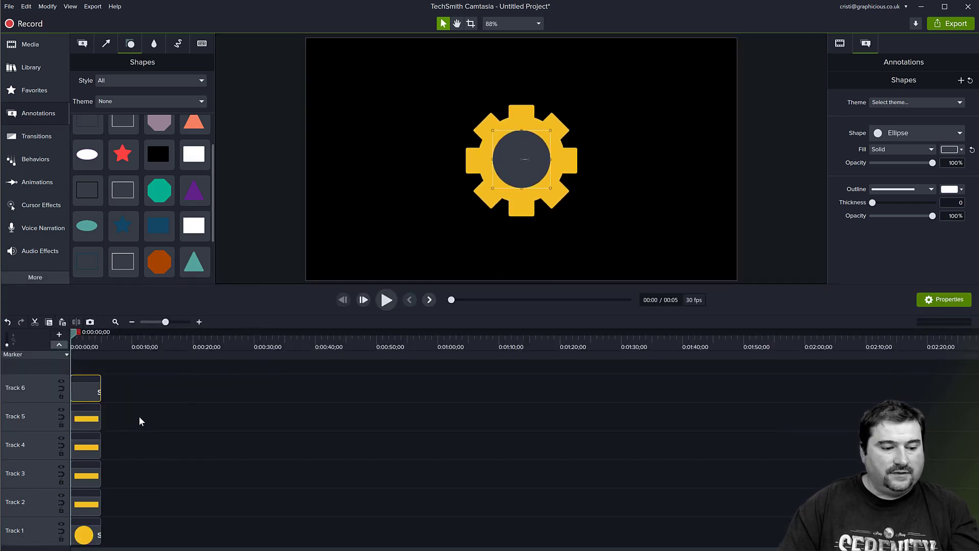
mouse_move(147, 417)
mouse_down()
mouse_move(111, 439)
mouse_move(95, 540)
mouse_up()
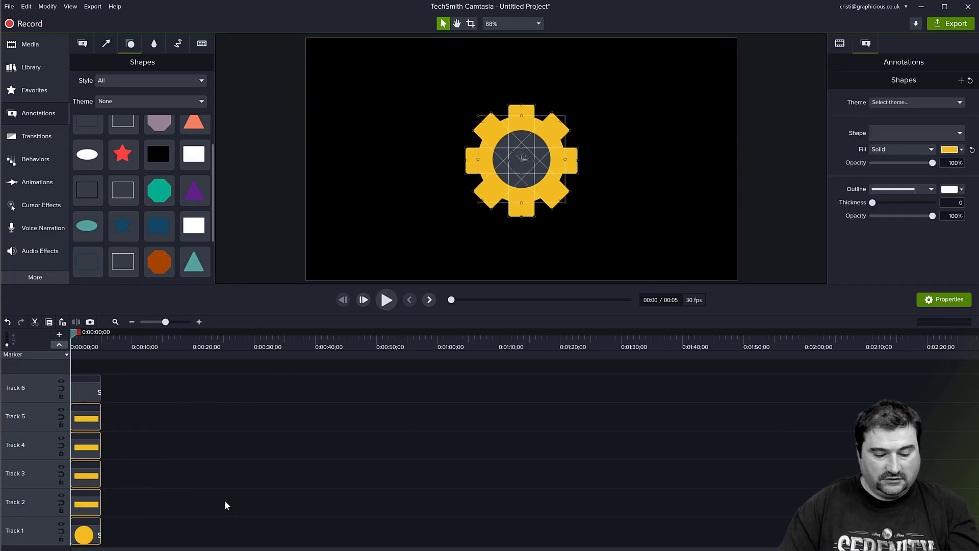
key(ctrl+g)
drag(78, 388, 78, 518)
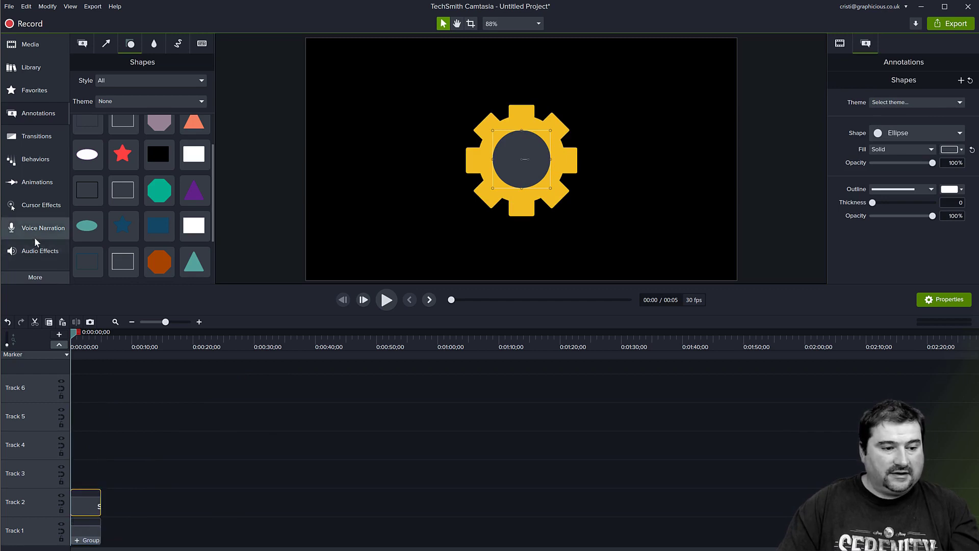
Apply the Media Matte effect to the gray circle on Track 2 with its mode set to Alpha Invert
click(43, 280)
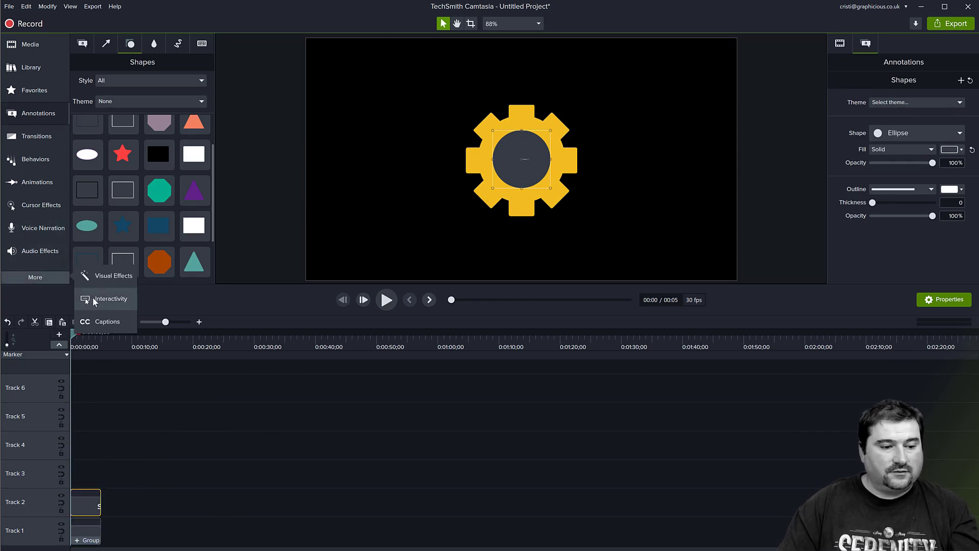
click(97, 277)
drag(173, 250, 87, 500)
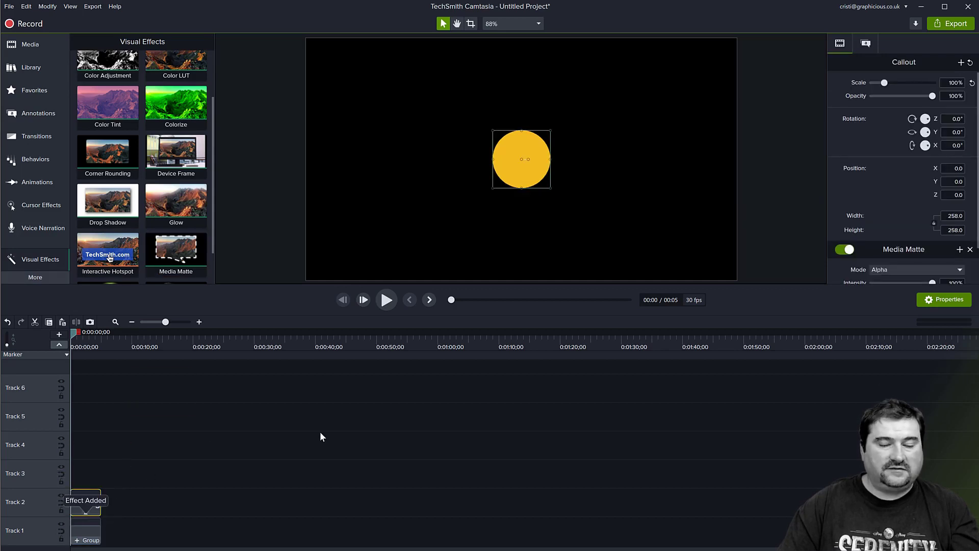
scroll(899, 235, down, 1)
click(896, 228)
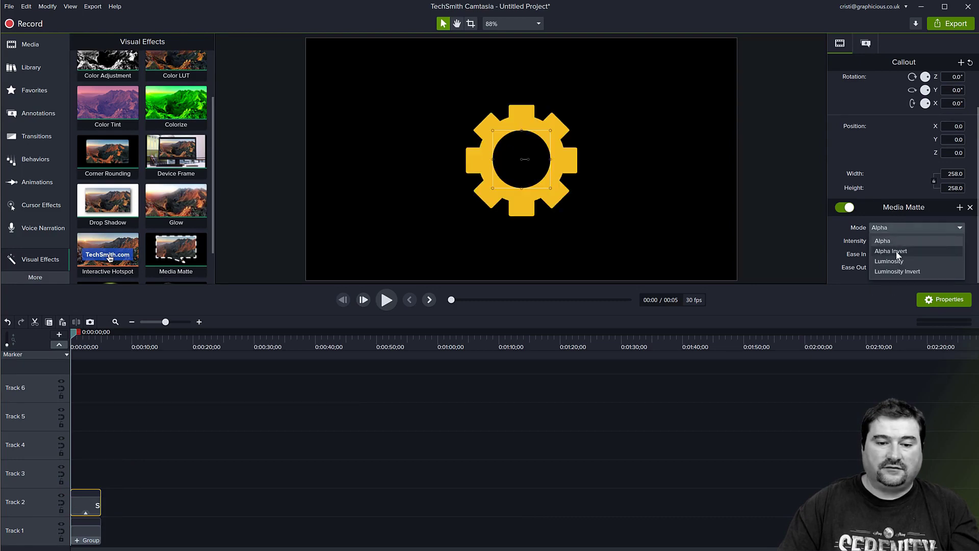
click(896, 252)
click(775, 209)
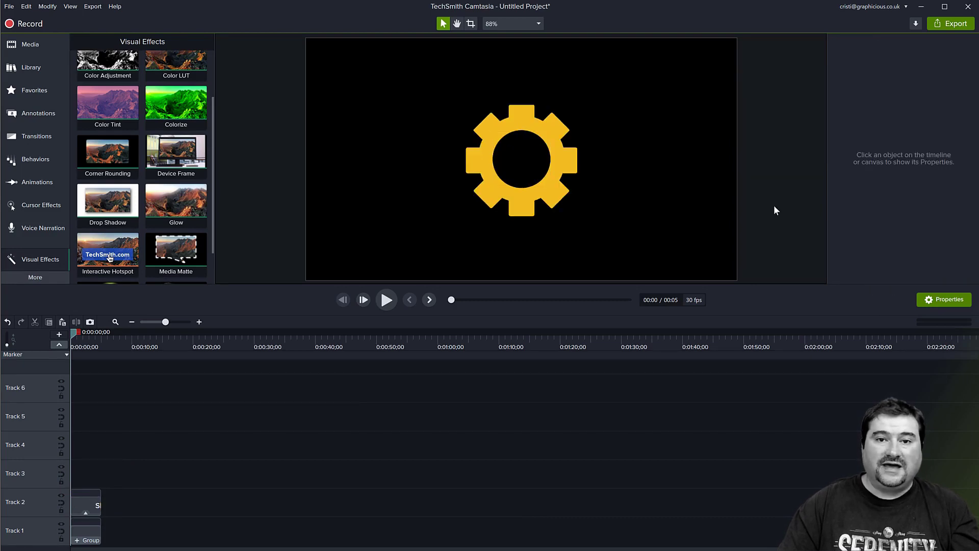
Shrink the matte circle in the gear's center to about 217 × 217
click(525, 159)
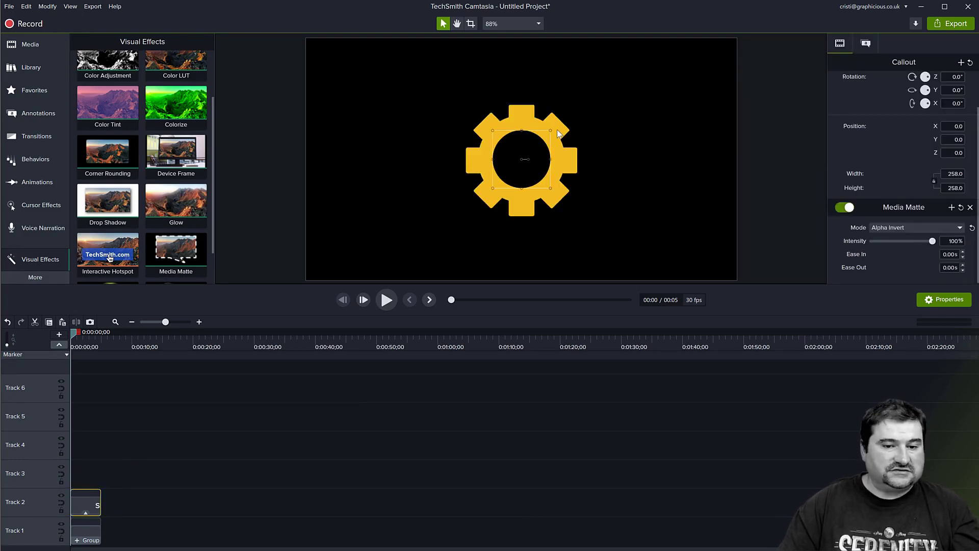
drag(551, 131, 546, 134)
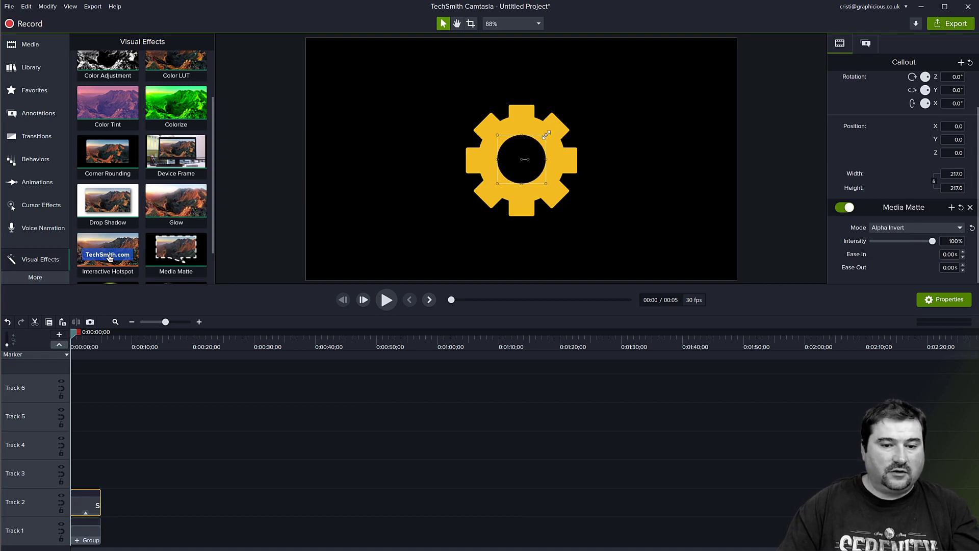
Inside the gear group, shrink the yellow circle to about 375 × 375 and fine-tune the horizontal bar's width
double_click(79, 538)
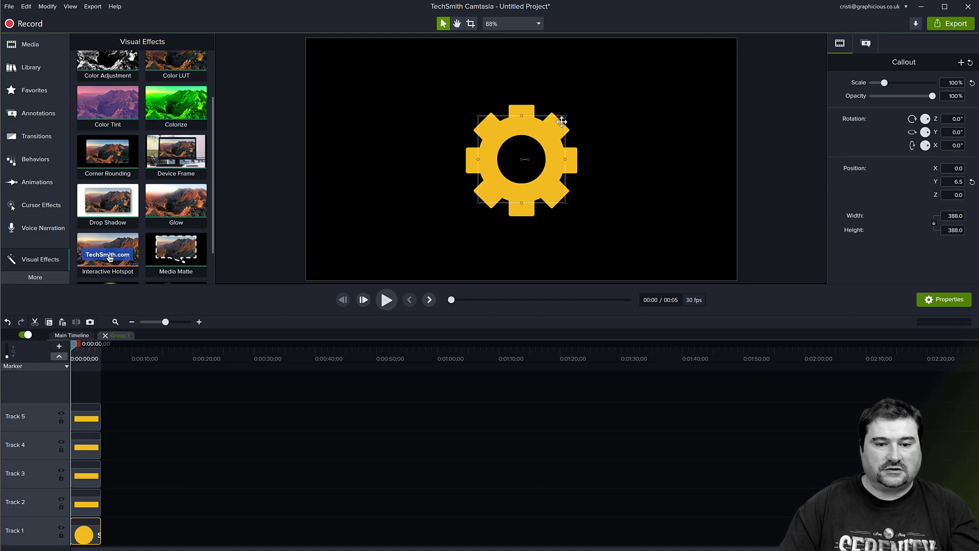
drag(566, 117, 566, 117)
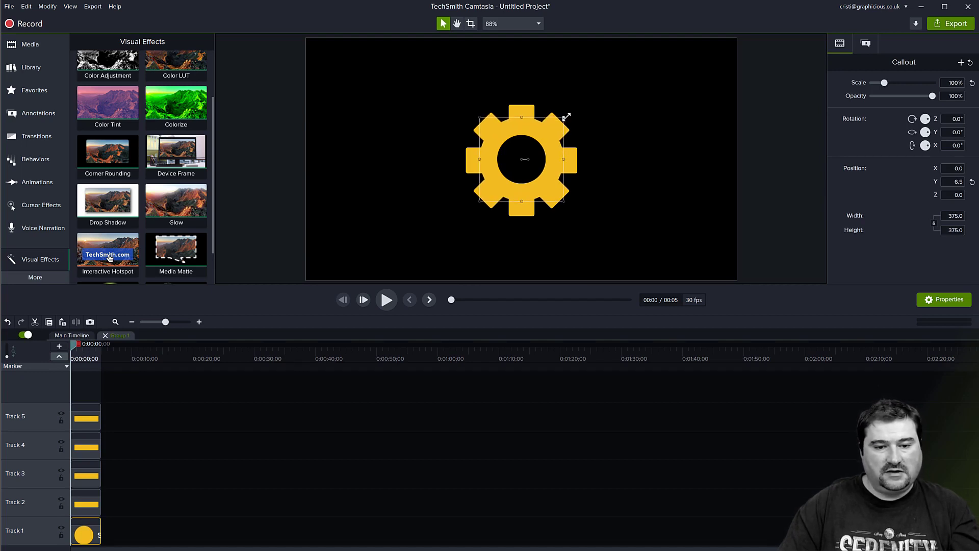
click(572, 163)
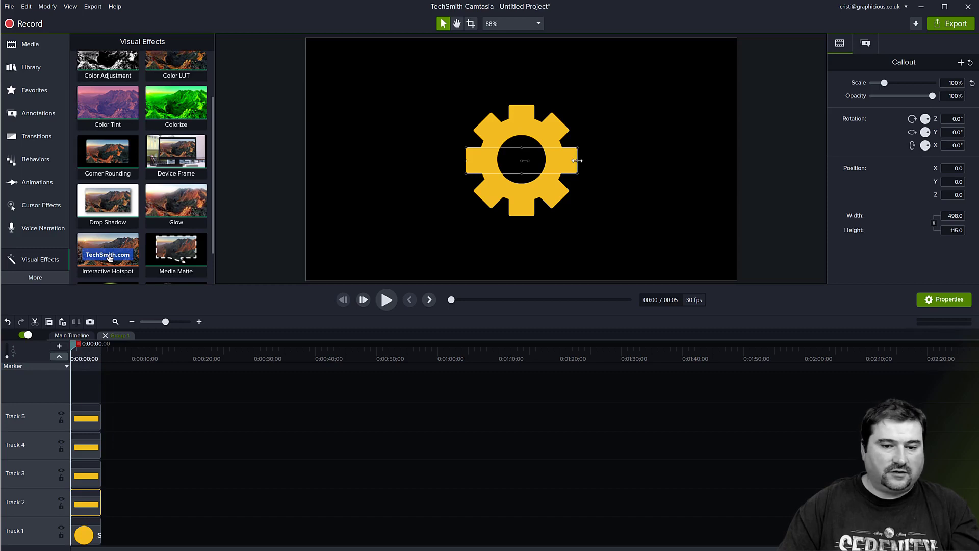
mouse_move(578, 161)
mouse_down()
mouse_move(569, 161)
mouse_move(577, 161)
mouse_up()
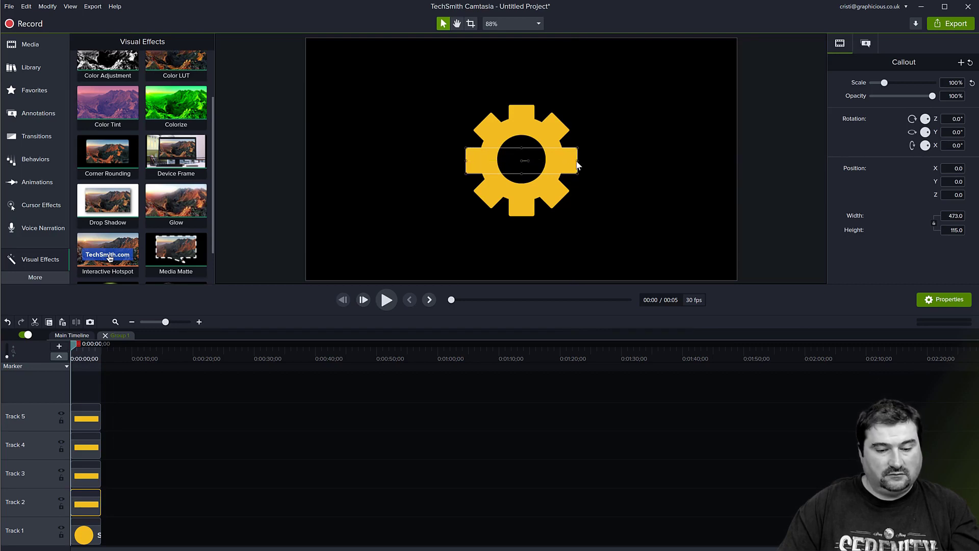
click(762, 165)
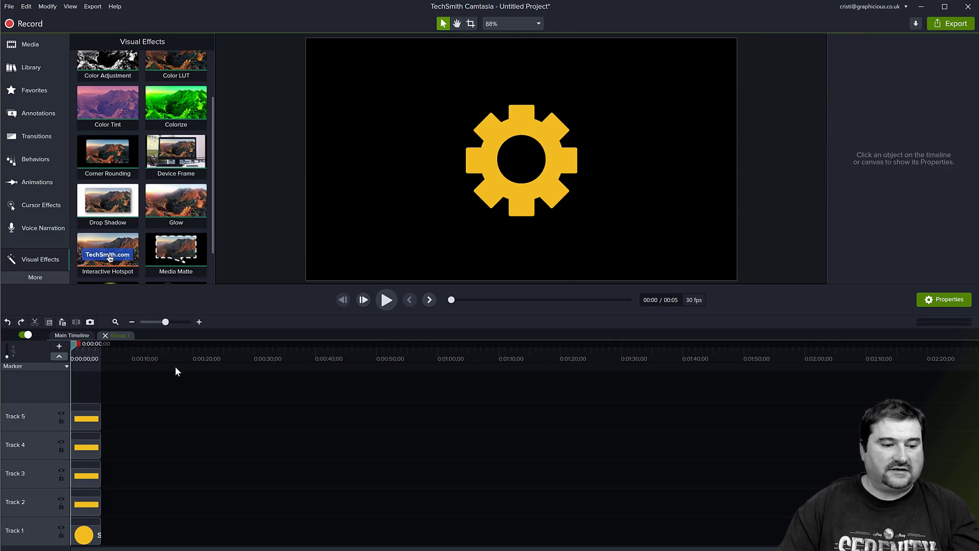
Return to the main timeline, group the matte circle with the gear group, and move the combined gear slightly on the canvas
click(86, 336)
drag(142, 471, 78, 542)
key(ctrl+g)
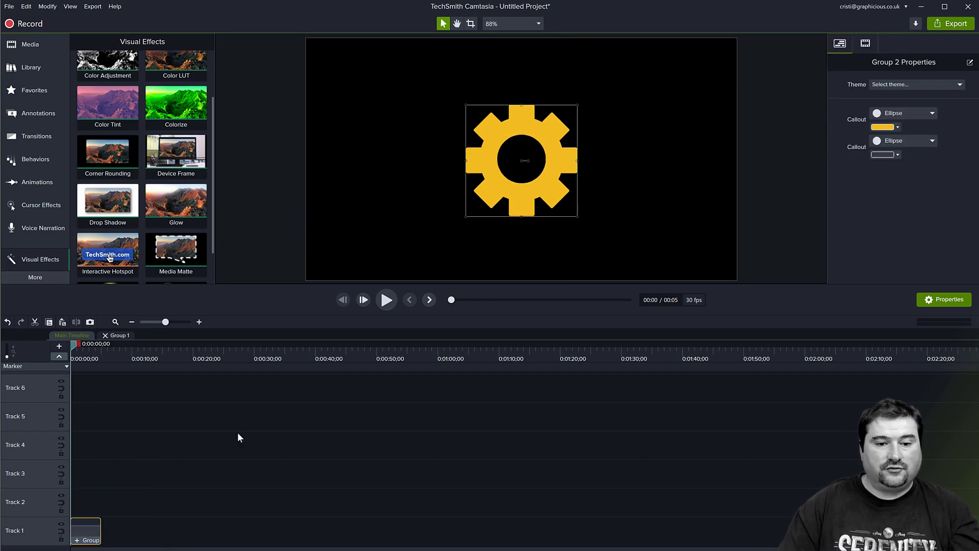
mouse_move(505, 190)
mouse_down()
mouse_move(480, 178)
mouse_move(517, 194)
mouse_up()
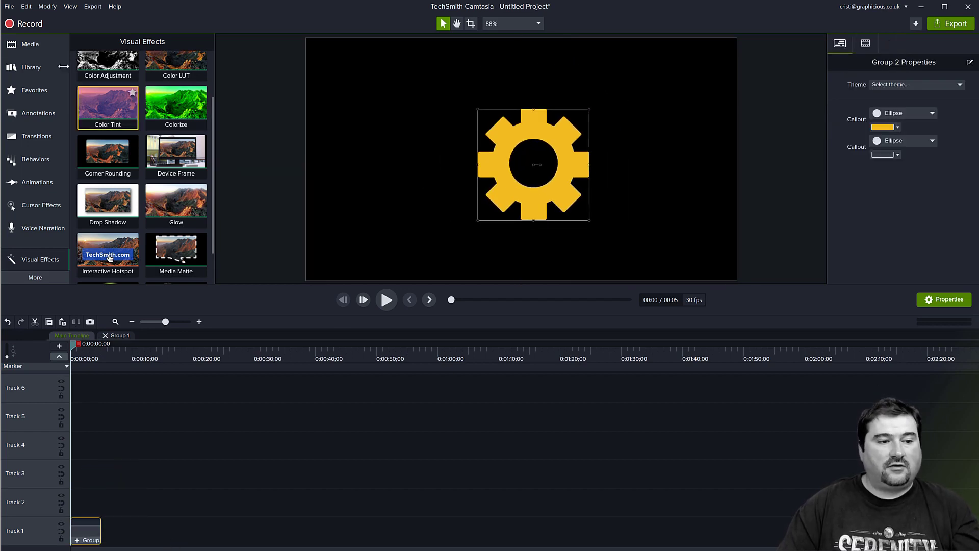
Add the Map.png image to the canvas and enlarge it to about 78.4% so it fills the frame
click(31, 45)
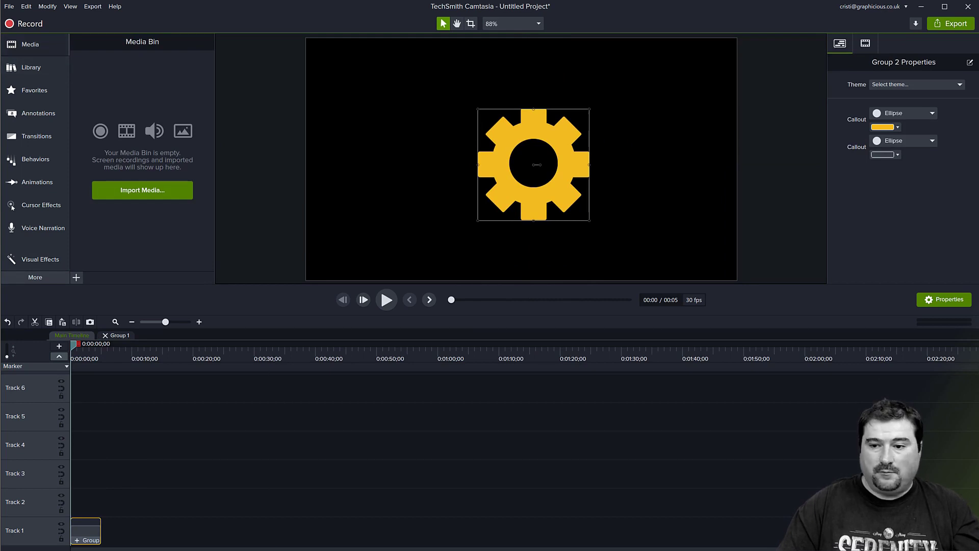
drag(802, 153, 650, 158)
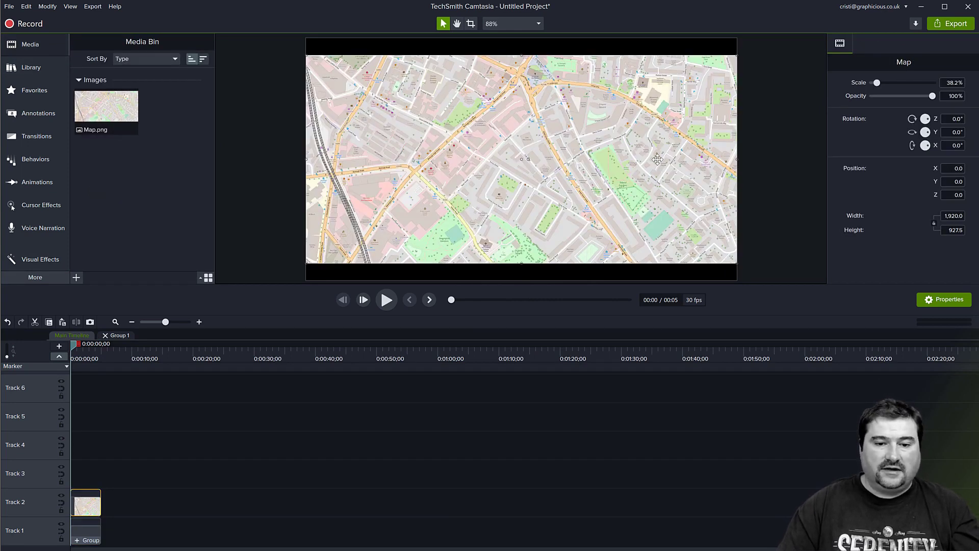
scroll(658, 162, up, 10)
scroll(656, 164, up, 4)
Move the map's track beneath the gear group's track and reposition the gear to about X 112.5, Y 45.8
drag(44, 508, 44, 533)
mouse_move(559, 193)
mouse_down()
mouse_move(476, 173)
mouse_move(570, 178)
mouse_up()
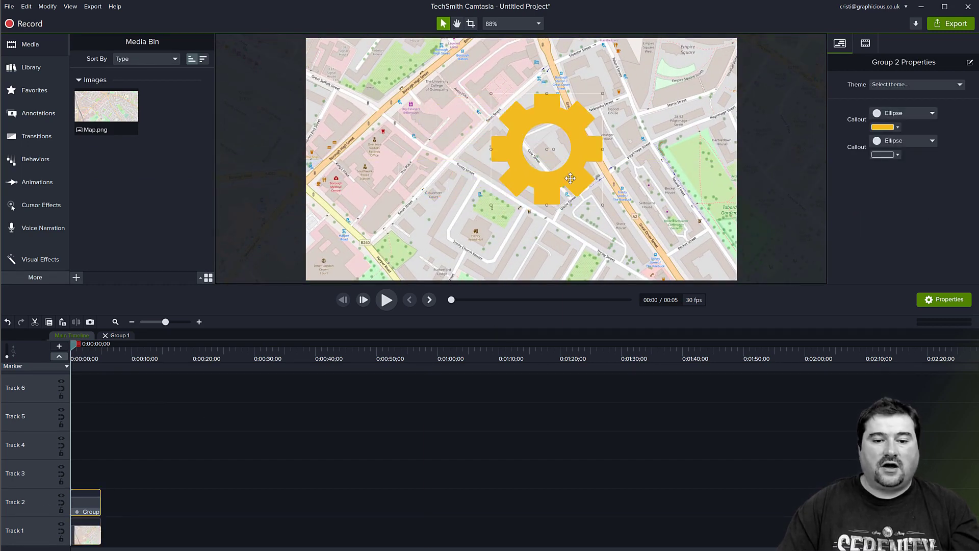
Change the gear's fill color from the group properties, trying green and dark blue and settling on a bright violet-blue
click(898, 128)
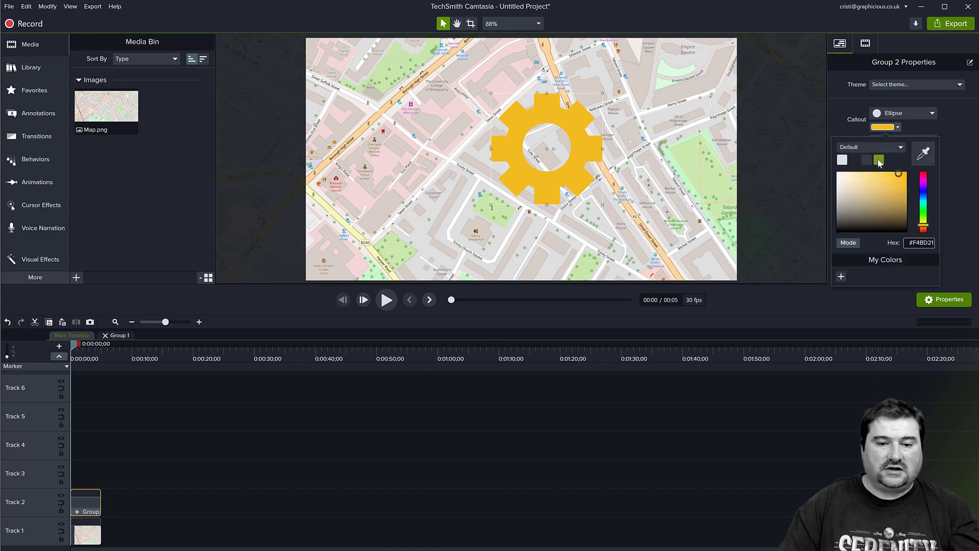
click(878, 161)
click(886, 129)
click(924, 191)
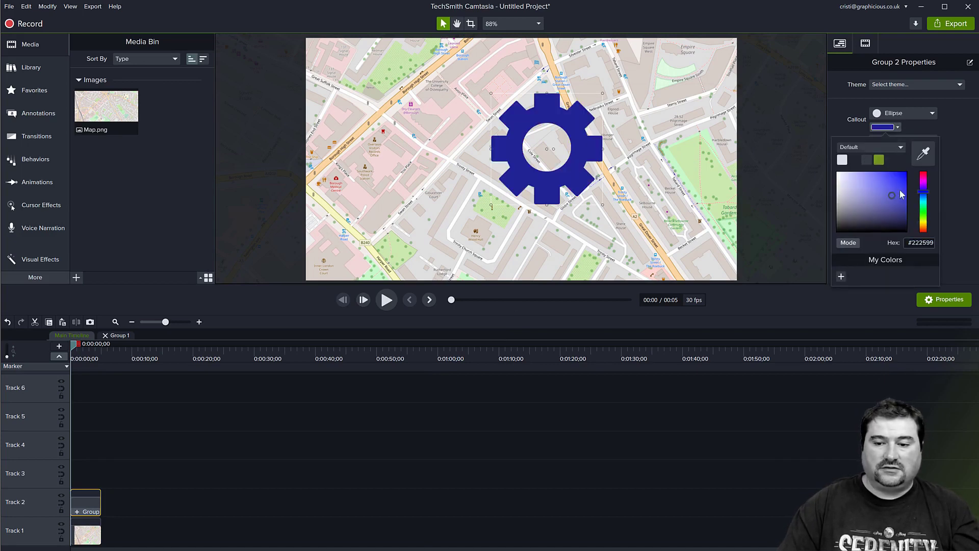
drag(899, 181, 882, 170)
click(134, 177)
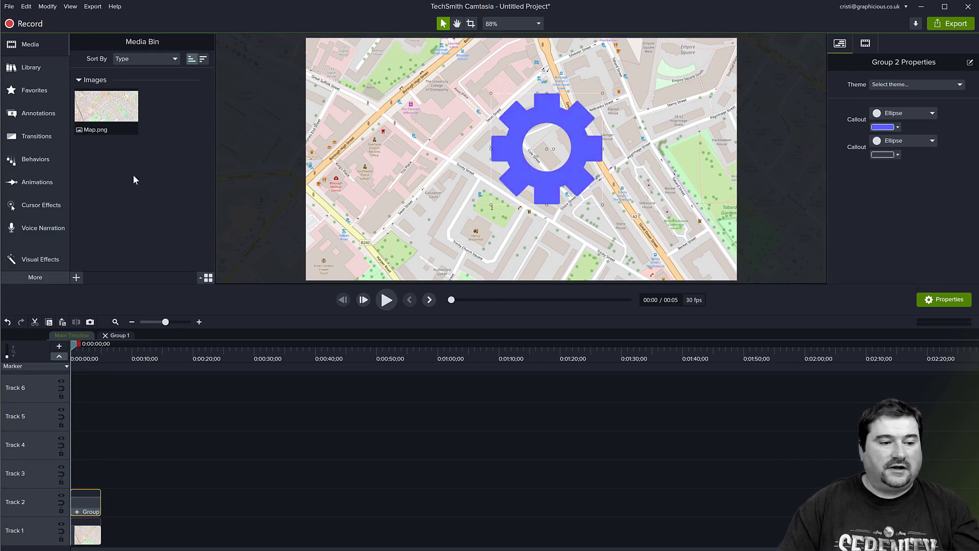
Apply the Drop Shadow effect to the gear group on Track 2 with an offset of 68 and 41% opacity
click(39, 260)
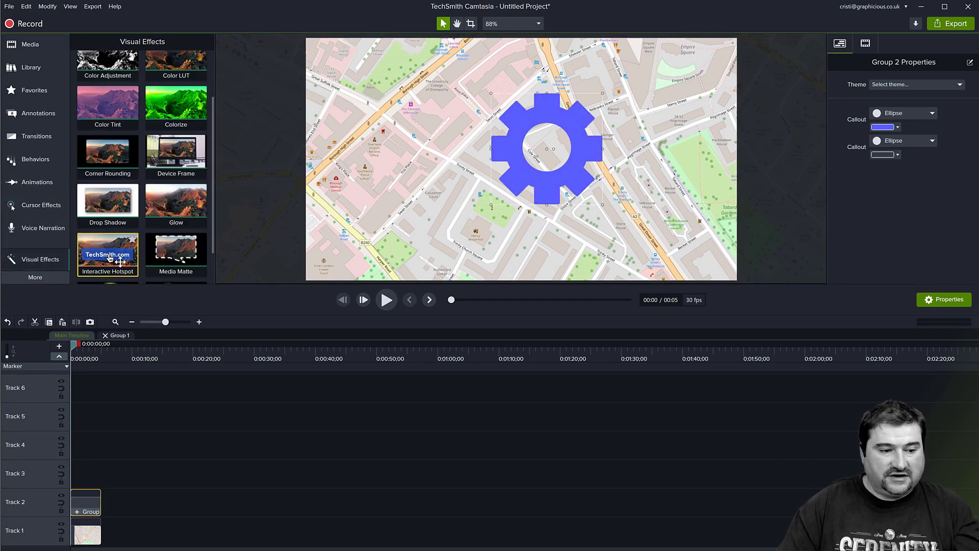
drag(107, 204, 94, 502)
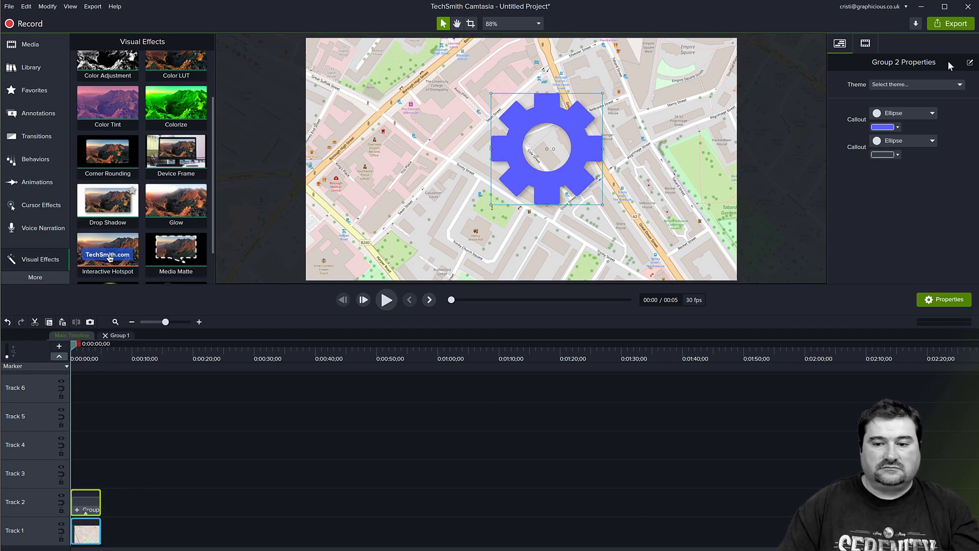
click(866, 45)
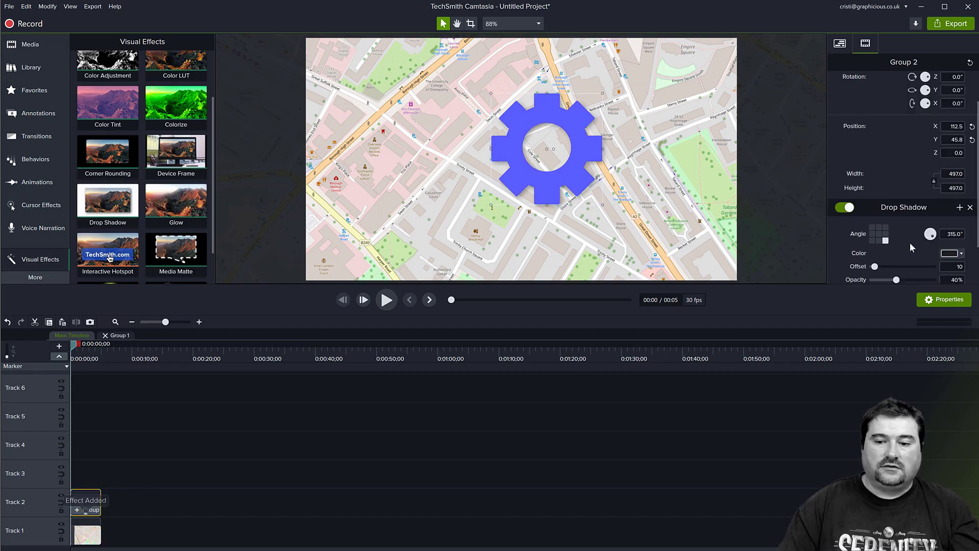
click(879, 234)
mouse_move(875, 266)
mouse_down()
mouse_move(899, 284)
mouse_move(899, 267)
mouse_move(889, 267)
mouse_up()
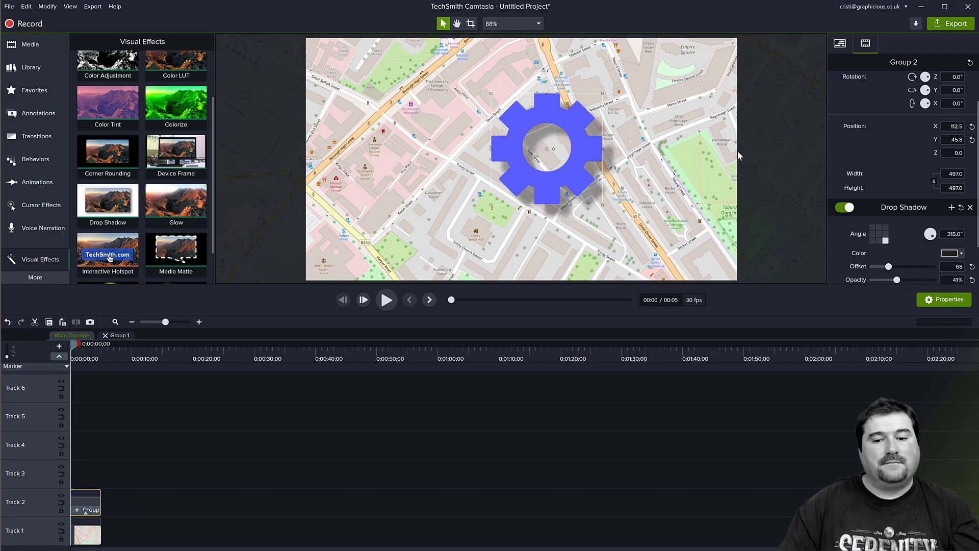
click(282, 132)
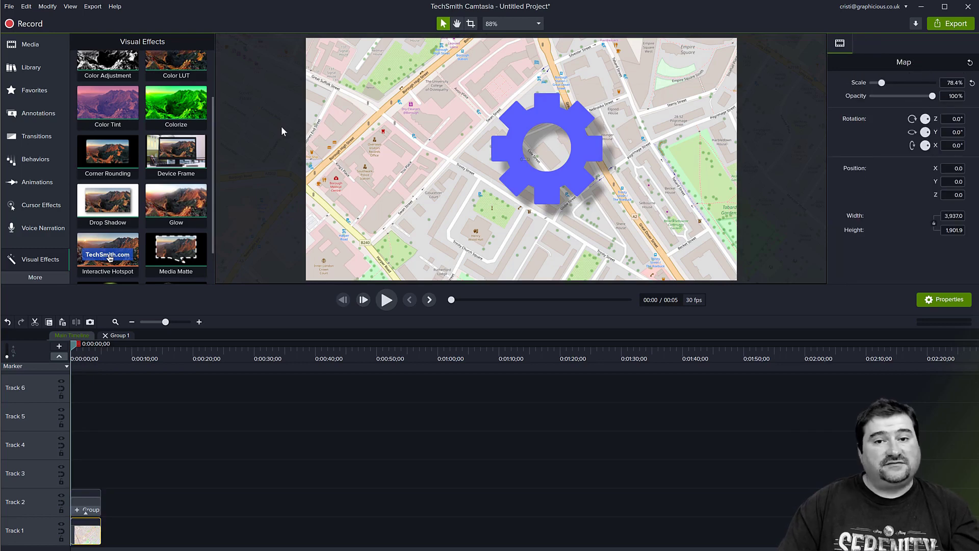